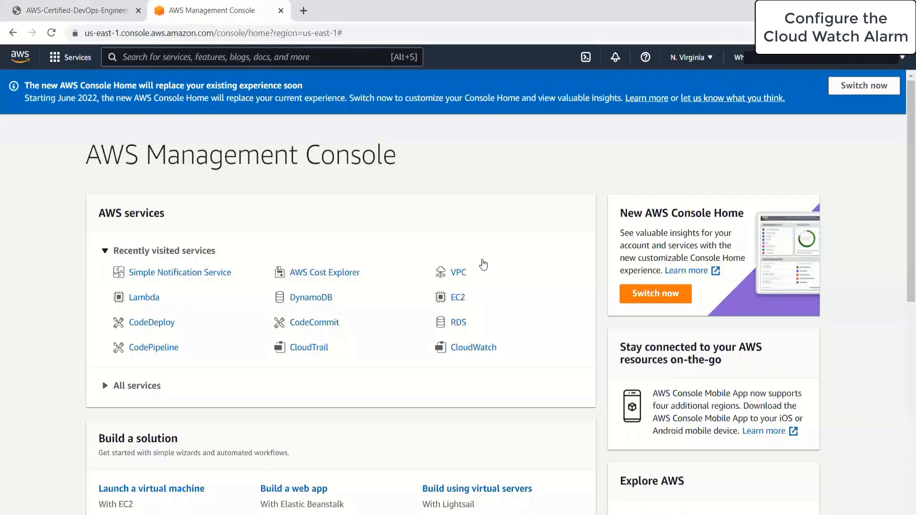
From the Lambda service, start a new function named mylambdatestfunction
key(alt+s)
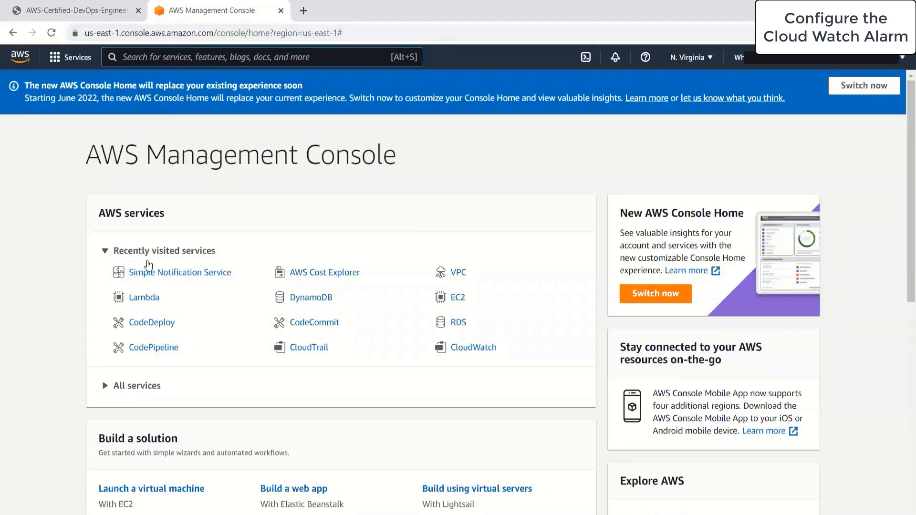
click(144, 298)
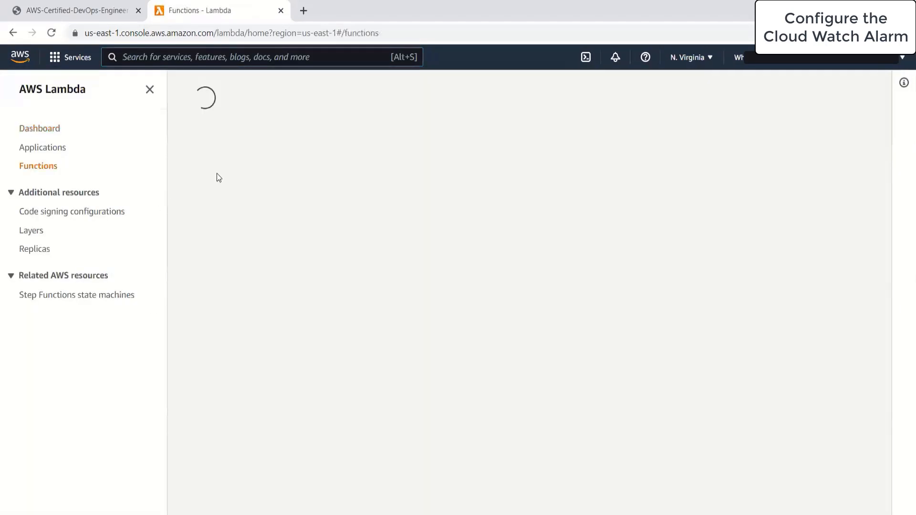
click(772, 125)
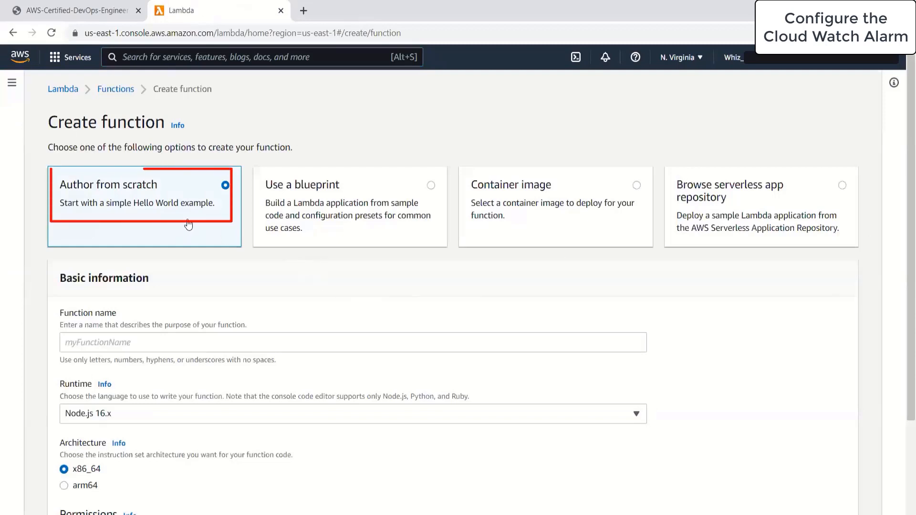
click(269, 345)
text(my)
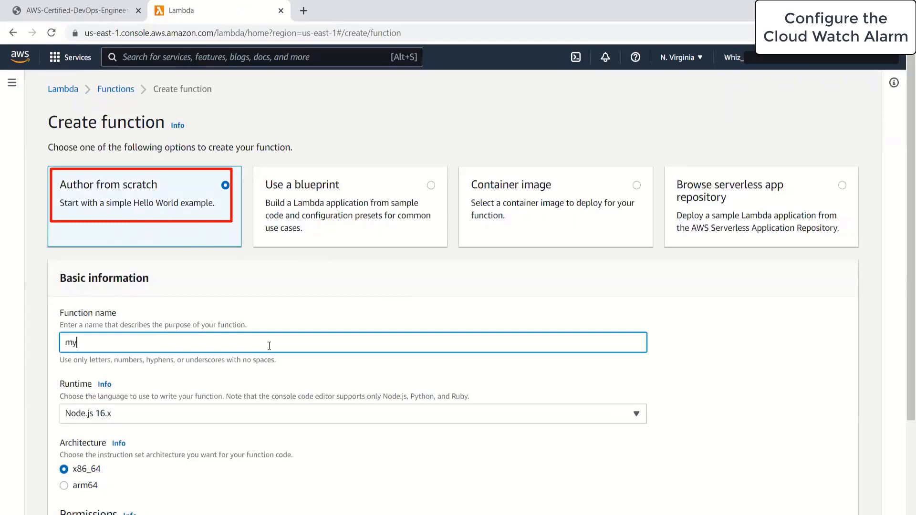
text(lambdatestfu)
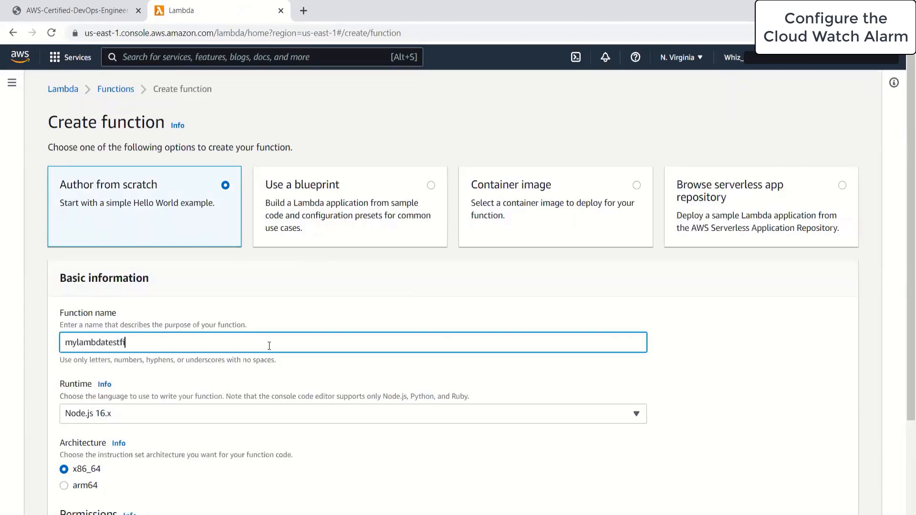
text(nction)
Choose the Python 3.9 runtime and the existing sns_role_for_lambda execution role
click(170, 416)
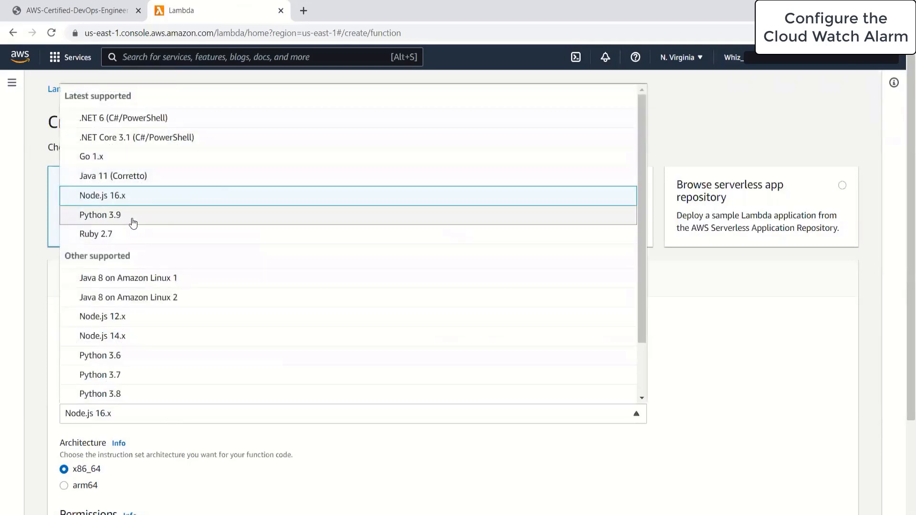
click(133, 218)
scroll(549, 398, down, 3)
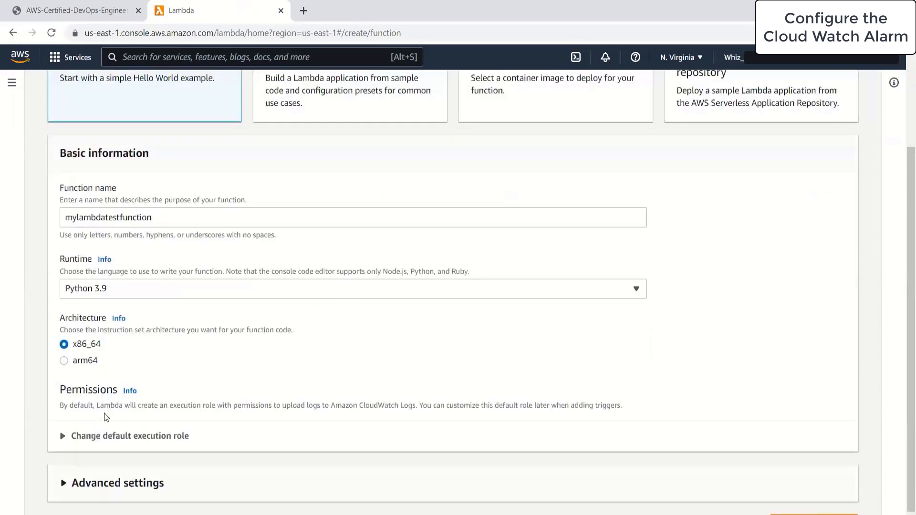
click(75, 436)
scroll(209, 362, down, 4)
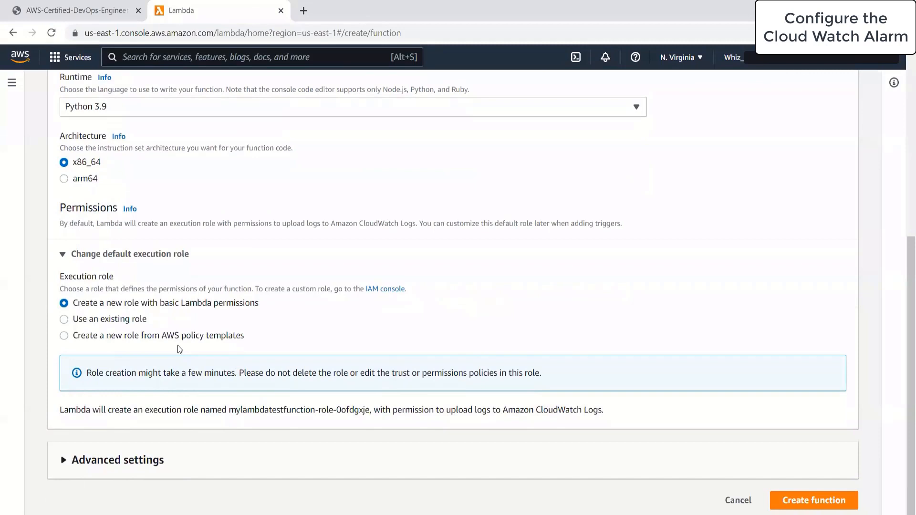
click(119, 322)
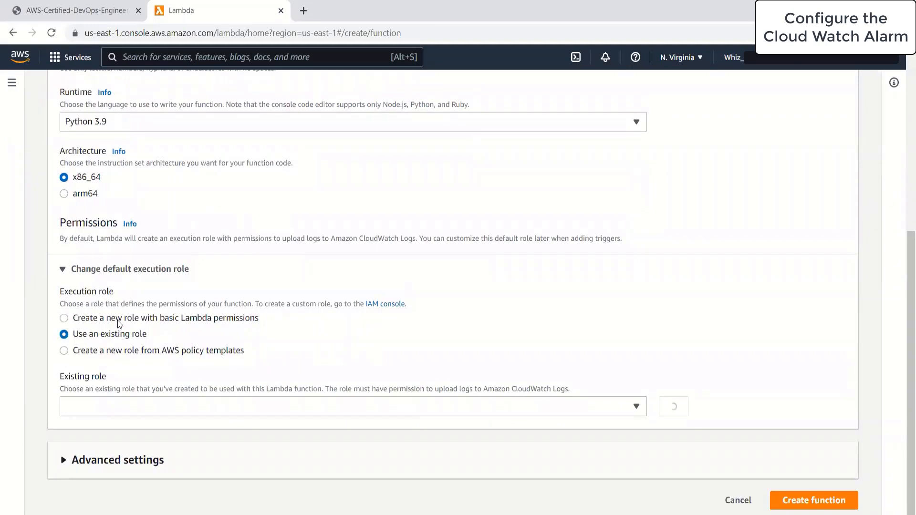
click(156, 410)
click(164, 466)
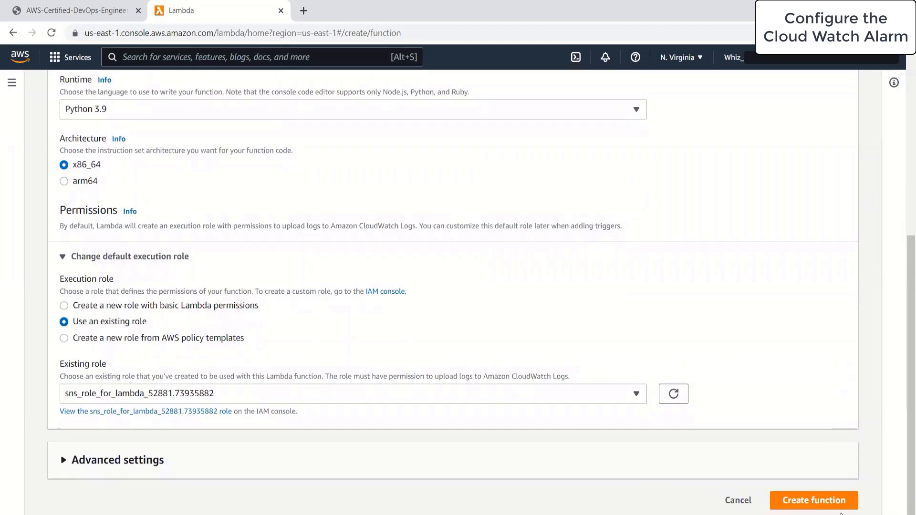
Create the function and inspect its default handler returning statusCode 200 and 'Hello from Lambda!'
click(816, 500)
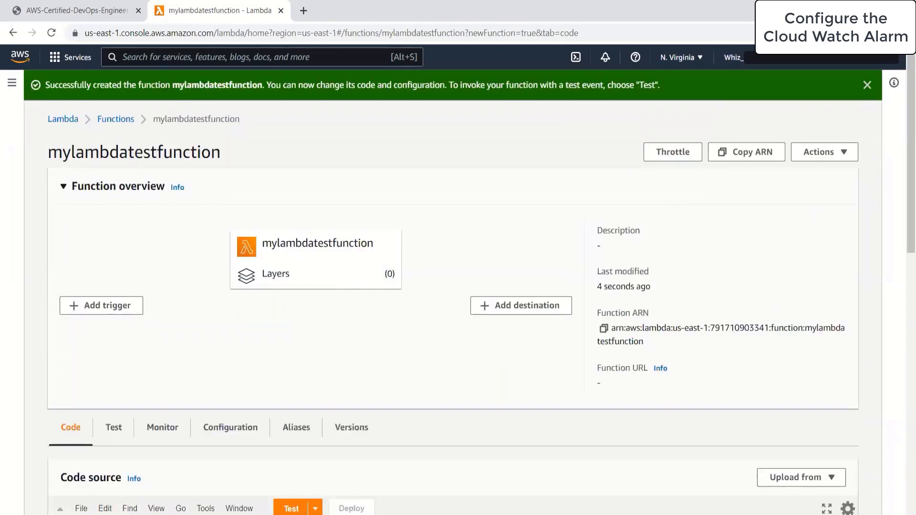
scroll(341, 408, down, 4)
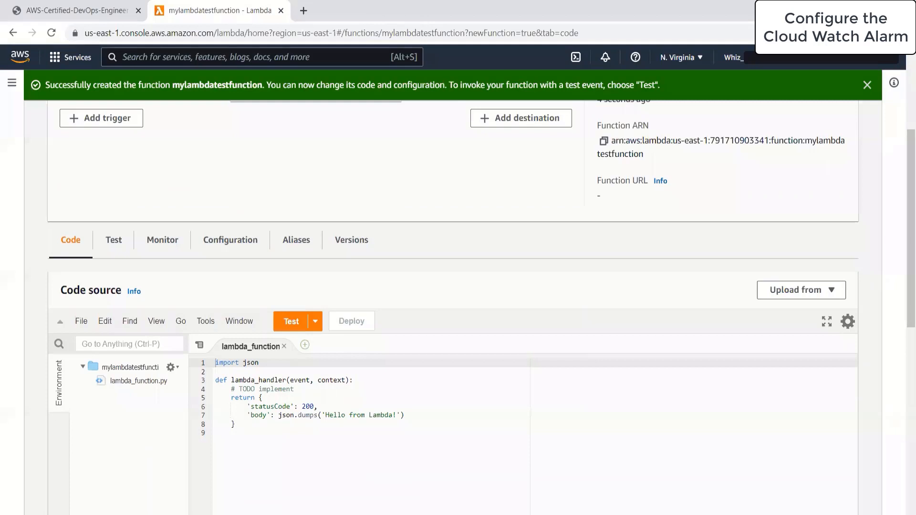
drag(266, 427, 243, 406)
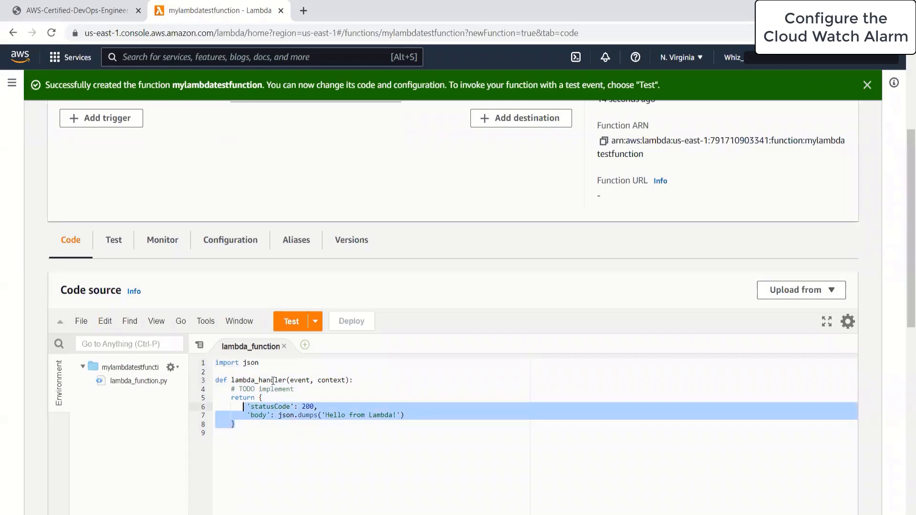
click(295, 380)
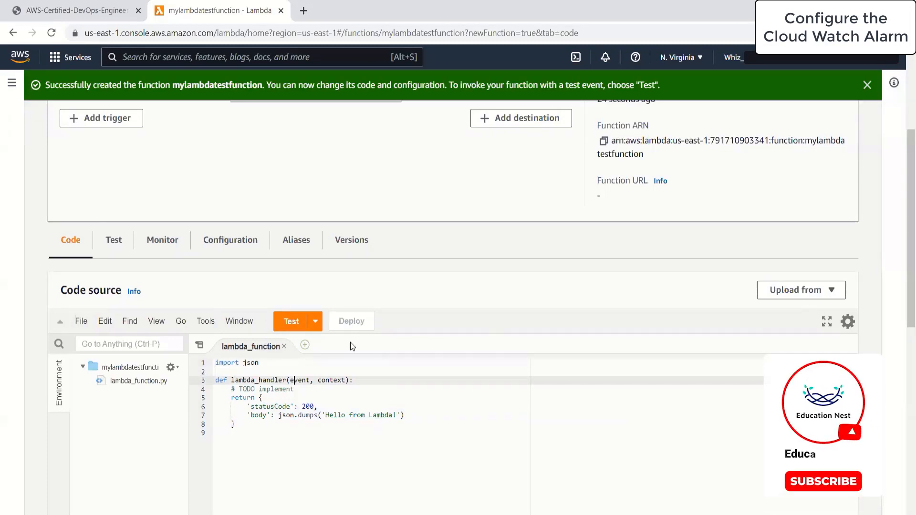
drag(338, 416, 302, 426)
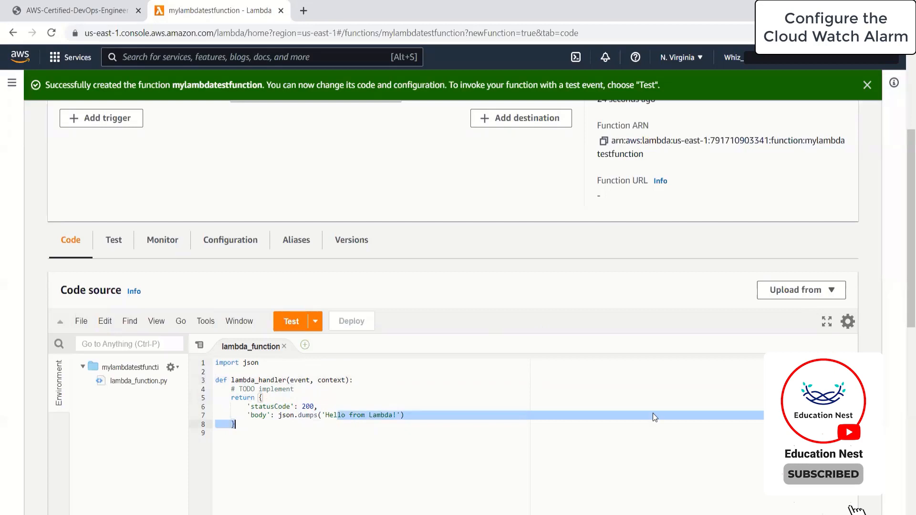
click(574, 420)
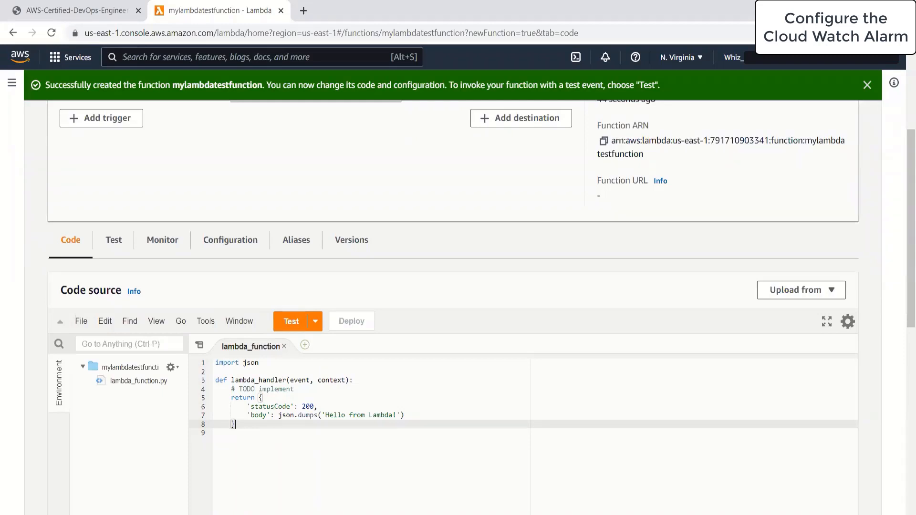
Save a hello-world test event named snslambdatest and run a test with it
click(315, 321)
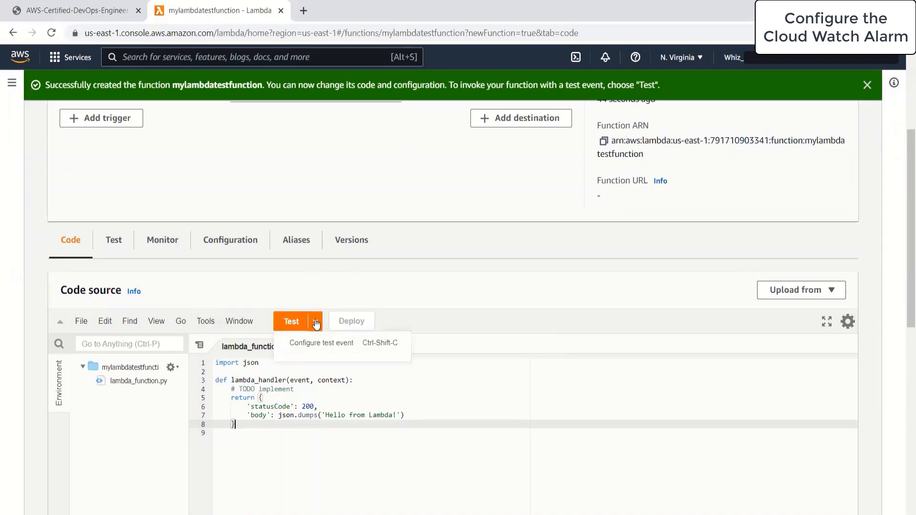
click(328, 343)
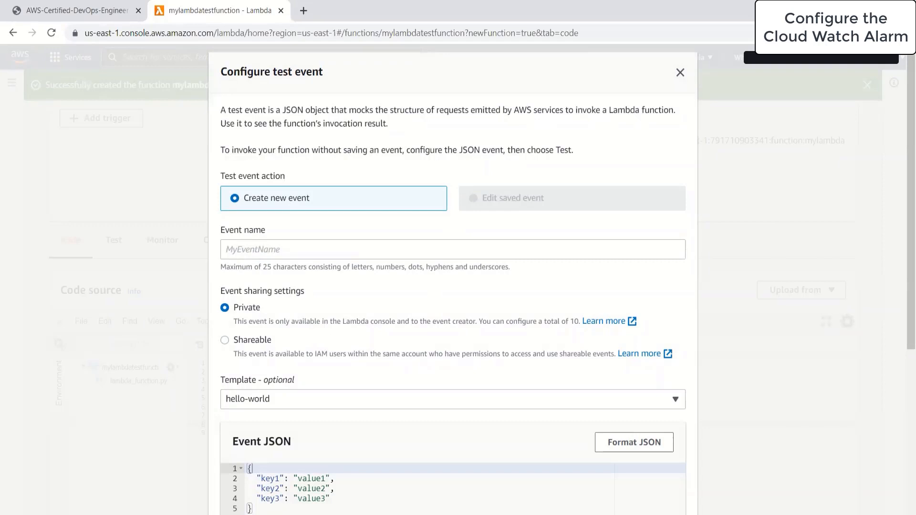
click(357, 257)
text(snslambda)
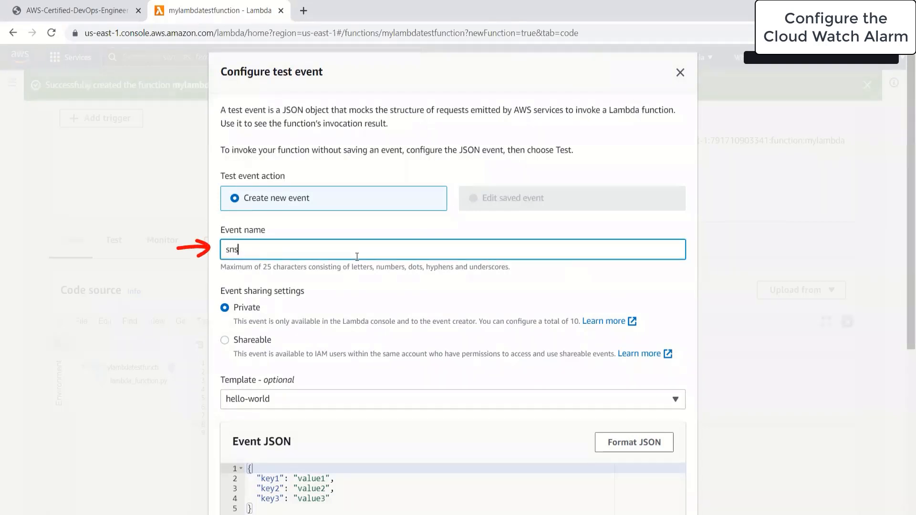
text(test)
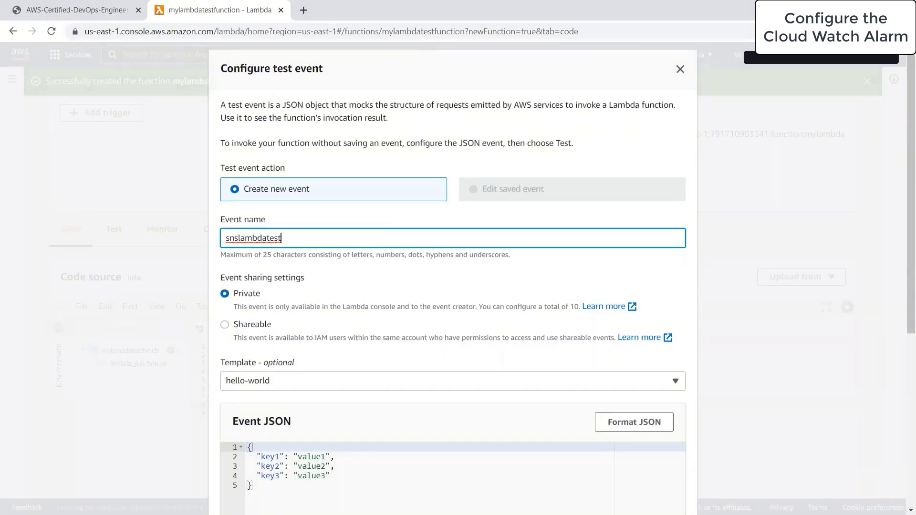
scroll(570, 376, down, 6)
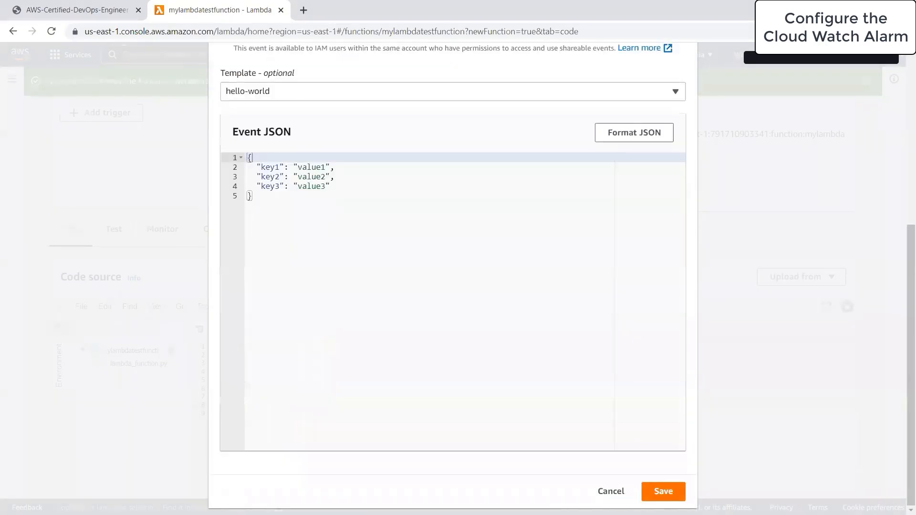
click(663, 491)
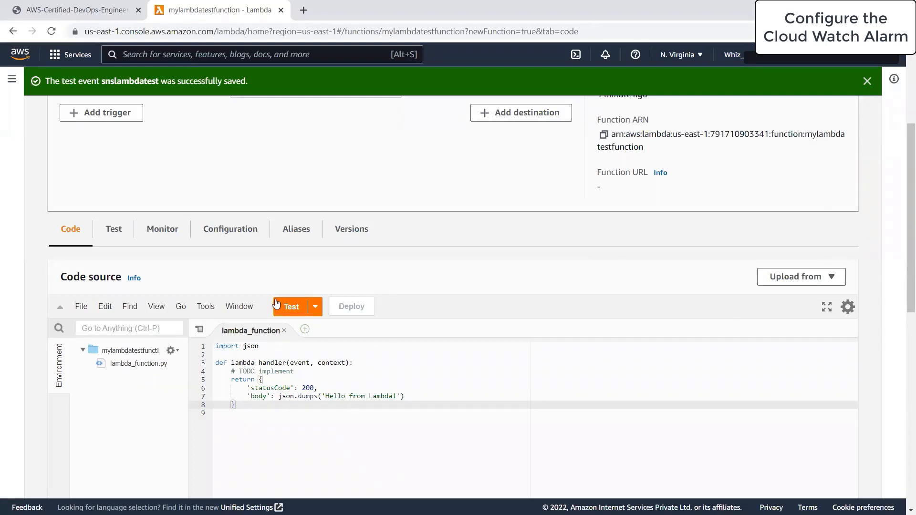
click(291, 306)
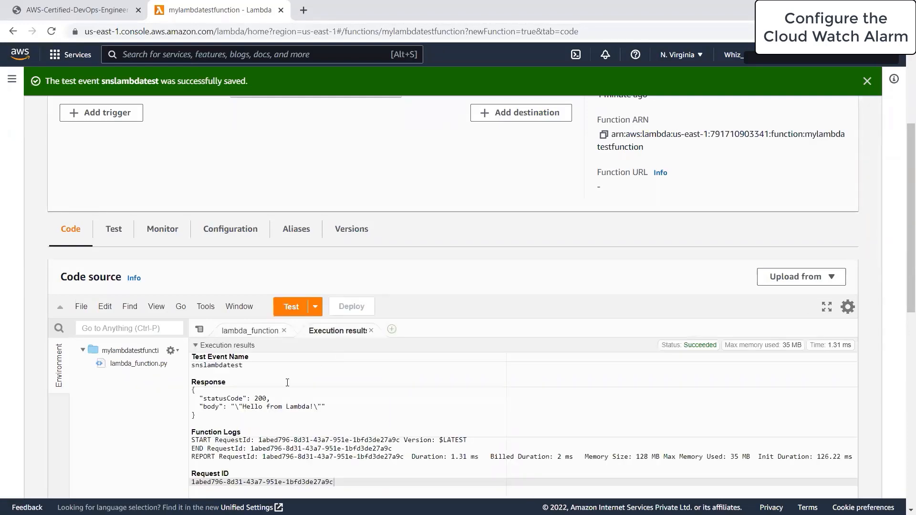
Check the execution result shows statusCode 200 and the 'Hello from Lambda!' body
scroll(295, 396, down, 4)
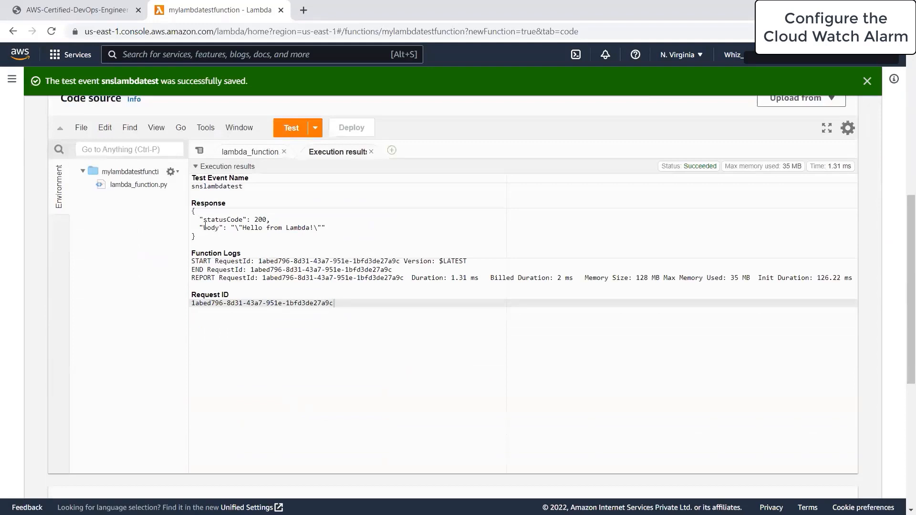
drag(199, 220, 311, 222)
drag(204, 236, 324, 222)
click(318, 230)
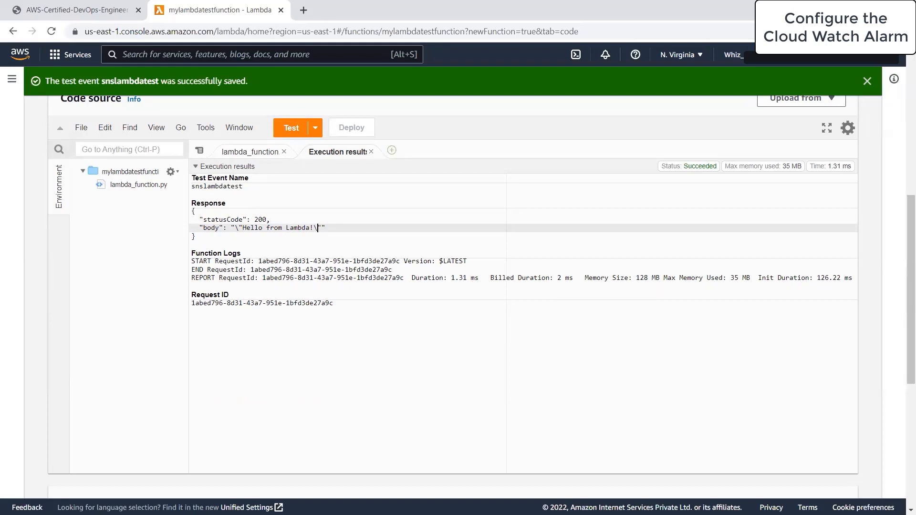
Search for 'cloudwatch' and open the CloudWatch service
click(270, 54)
text(cloudwatch)
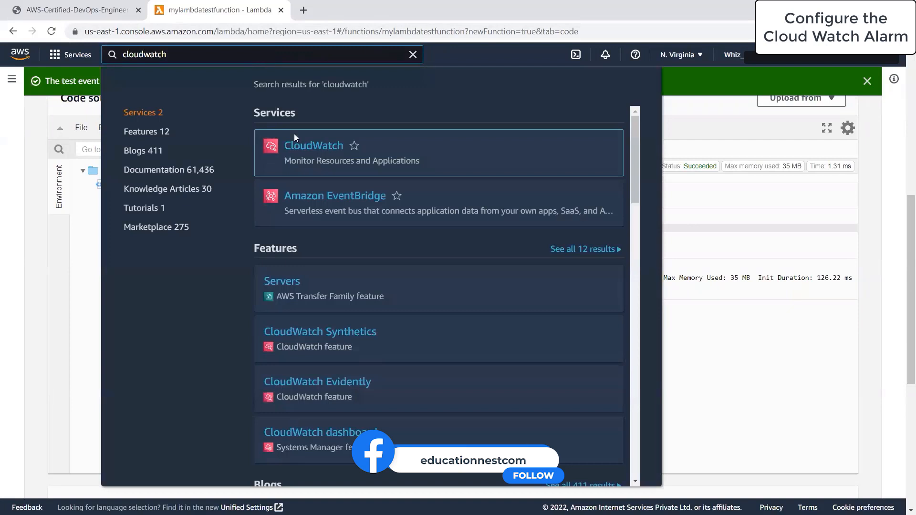
click(313, 146)
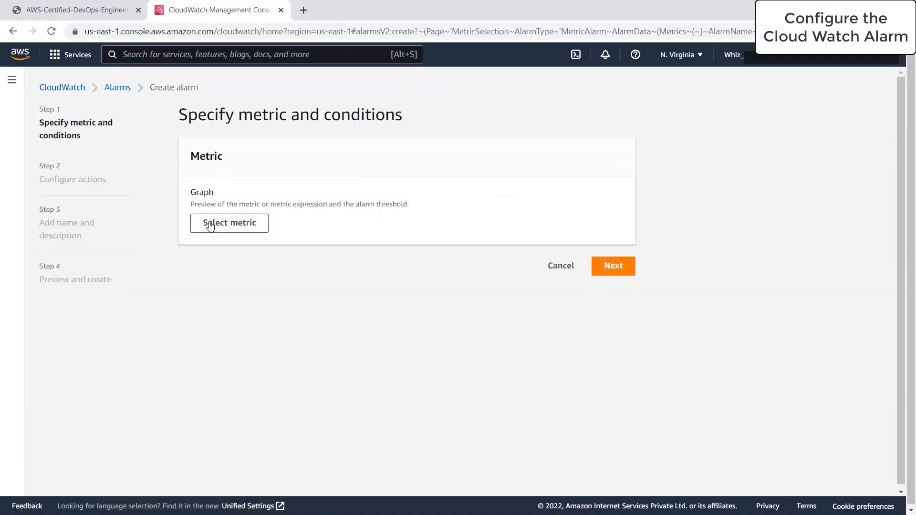
In the alarm's metric picker, try filtering by 'lambda' and browsing usage metrics
click(211, 230)
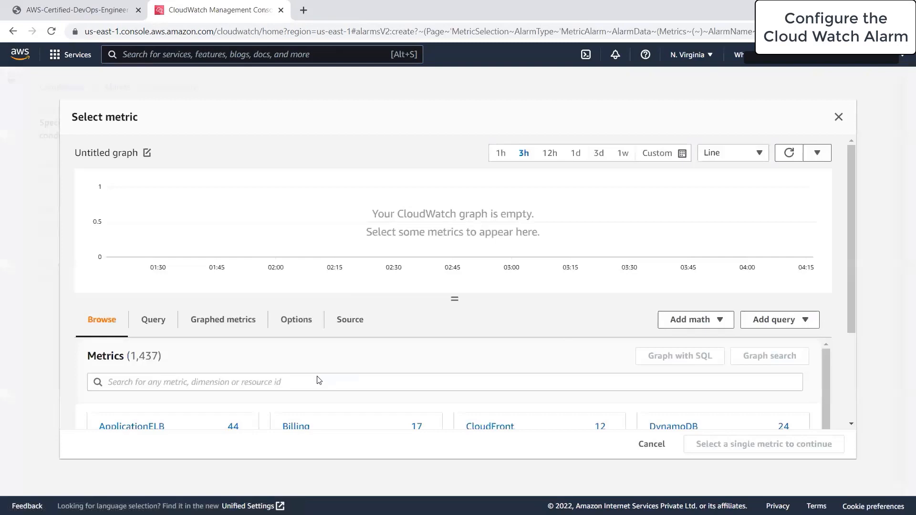
click(207, 387)
text(lambda)
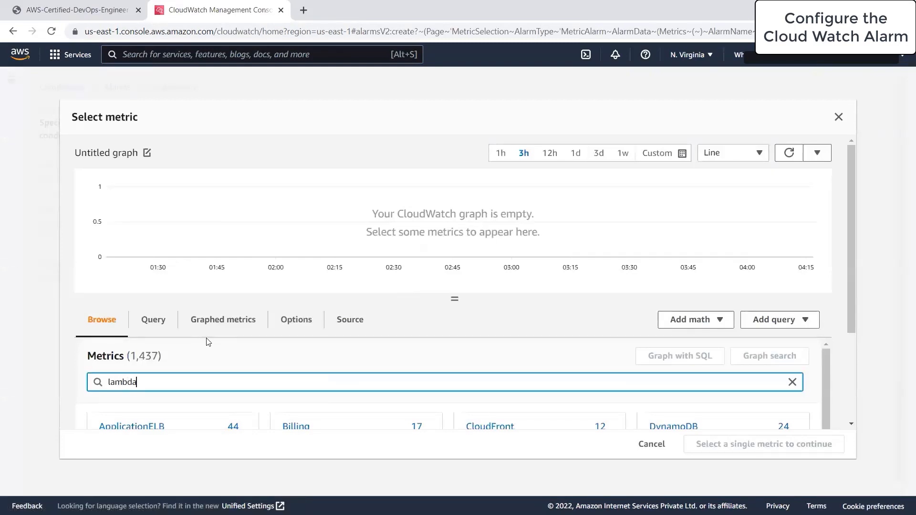
key(Return)
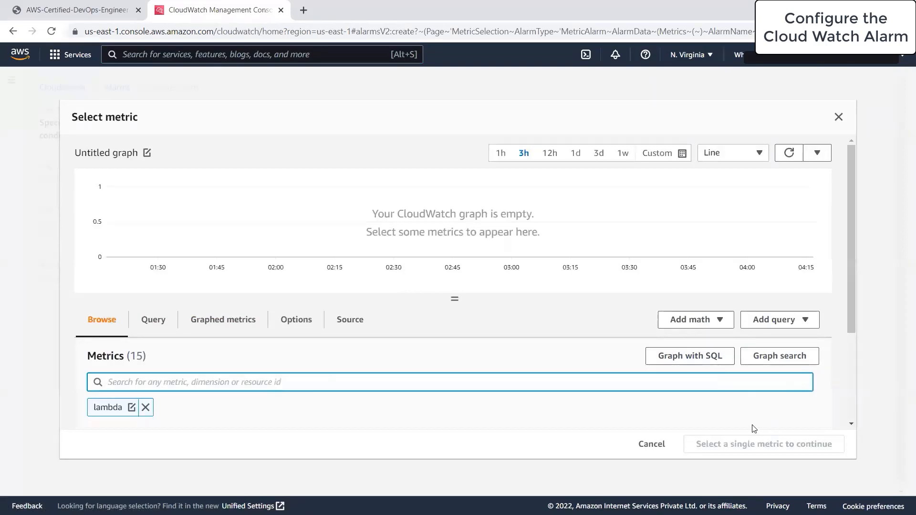
click(99, 407)
click(131, 407)
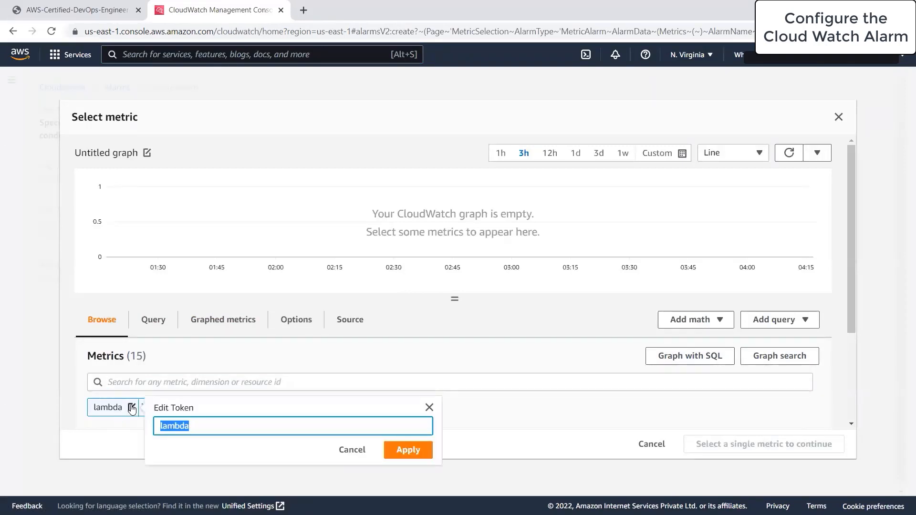
click(450, 450)
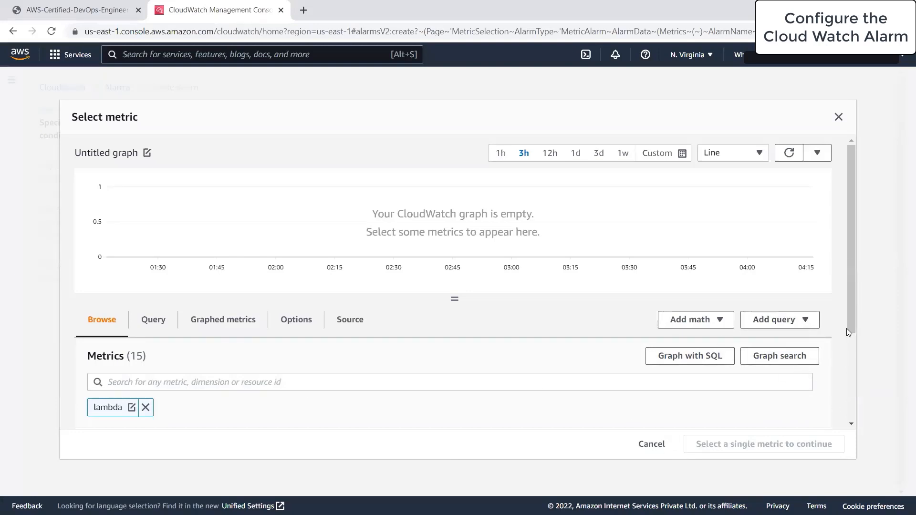
drag(852, 300, 857, 402)
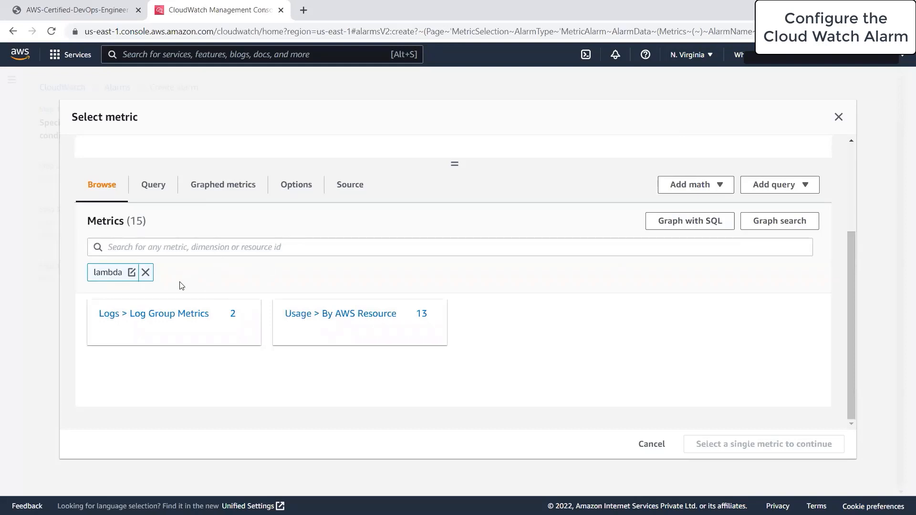
click(337, 317)
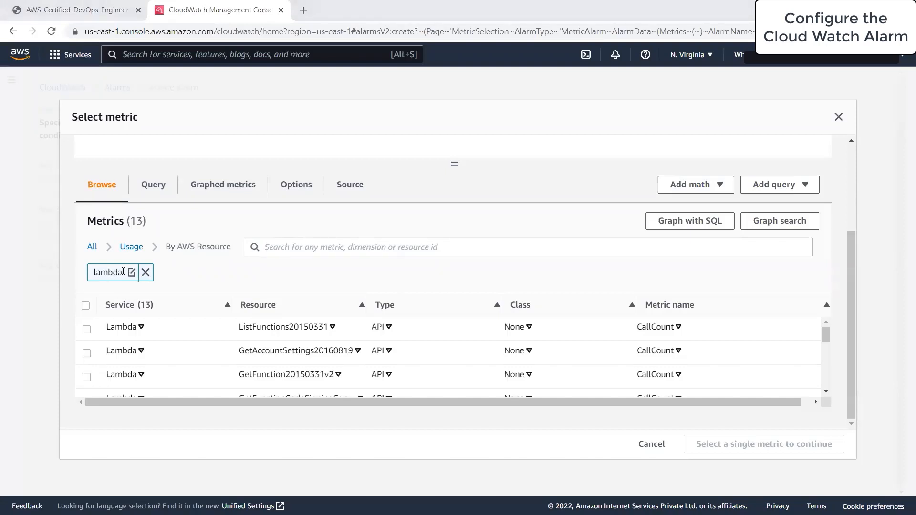
click(132, 272)
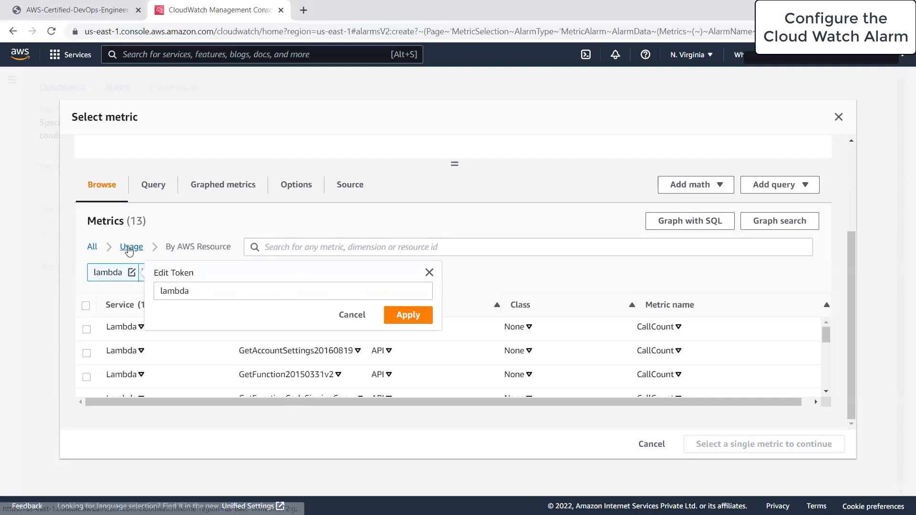
click(131, 248)
click(145, 273)
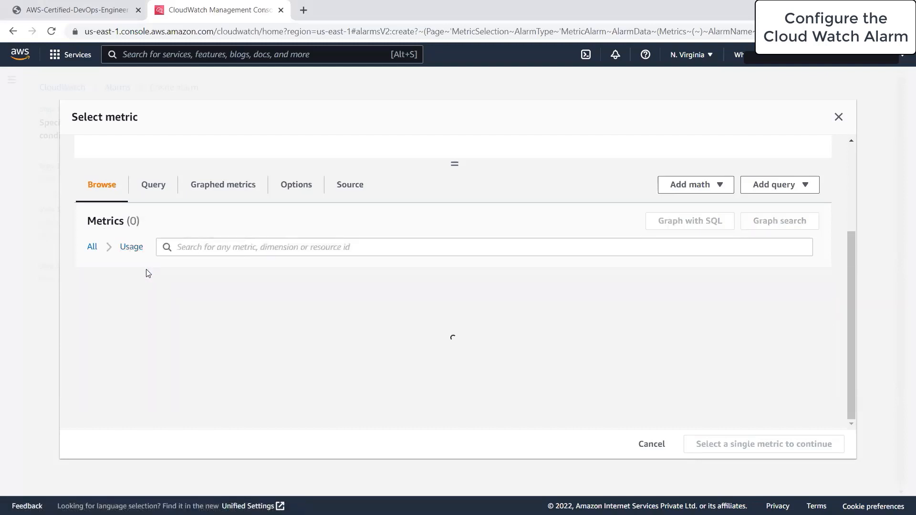
Search 'lamda' and select mylambdatestfunction's Errors metric for the alarm
click(77, 9)
click(214, 9)
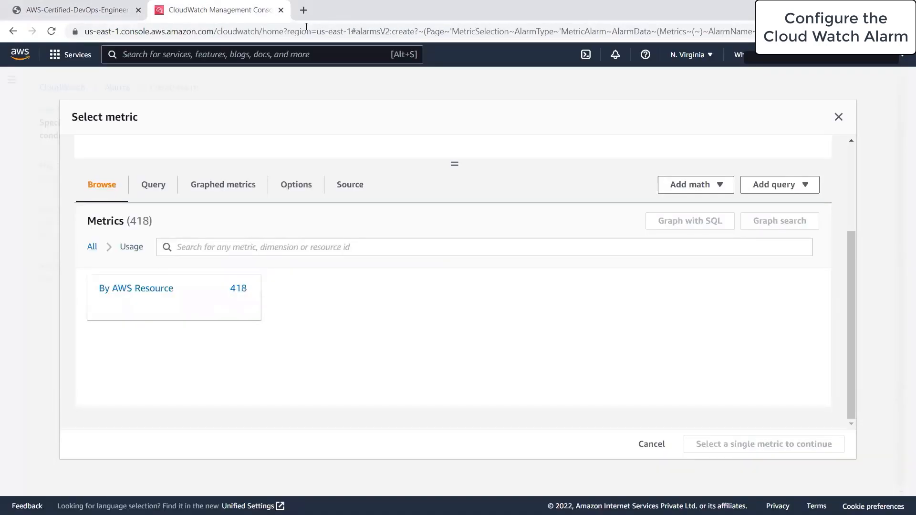
click(285, 61)
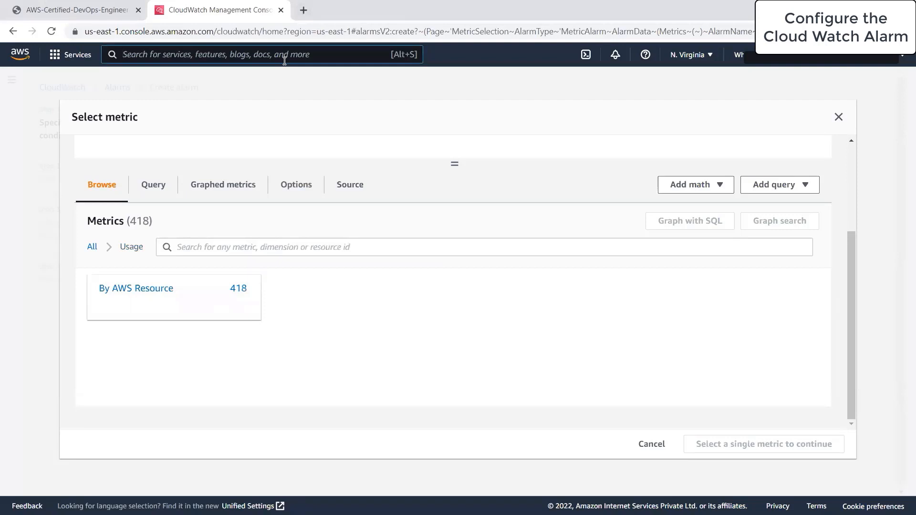
text(lamda)
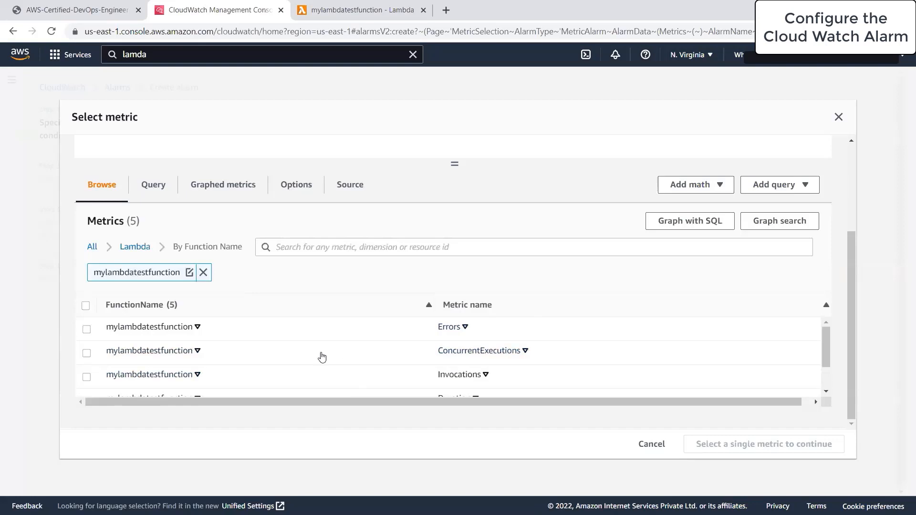
click(87, 329)
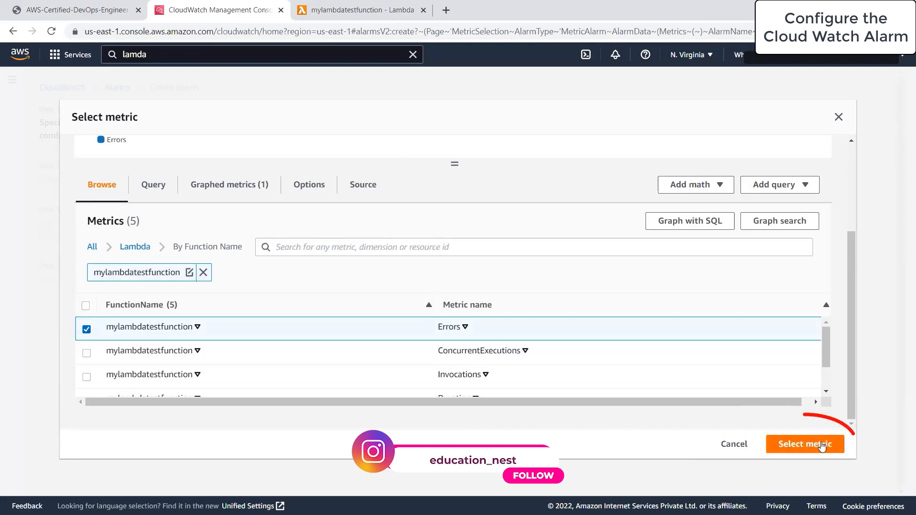
click(823, 447)
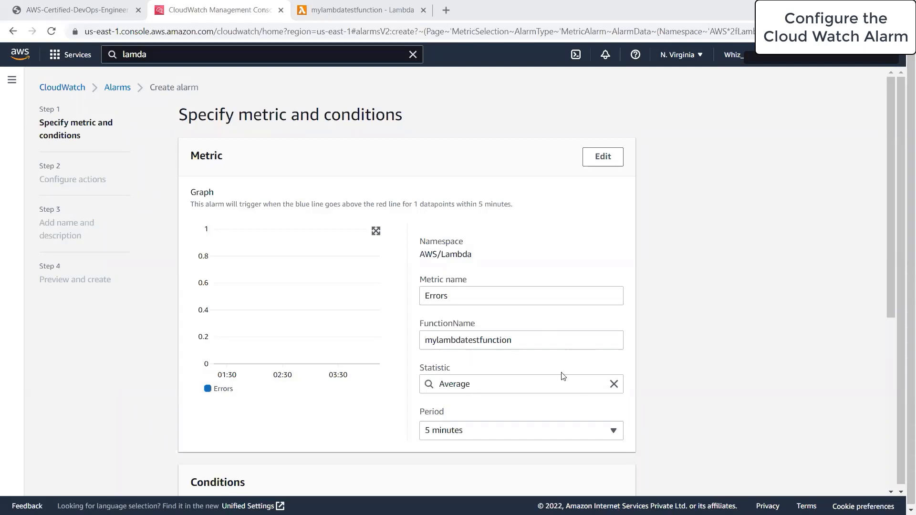
Set a 1-minute period and a Greater/Equal threshold of 5 on Errors, then continue
scroll(554, 411, down, 3)
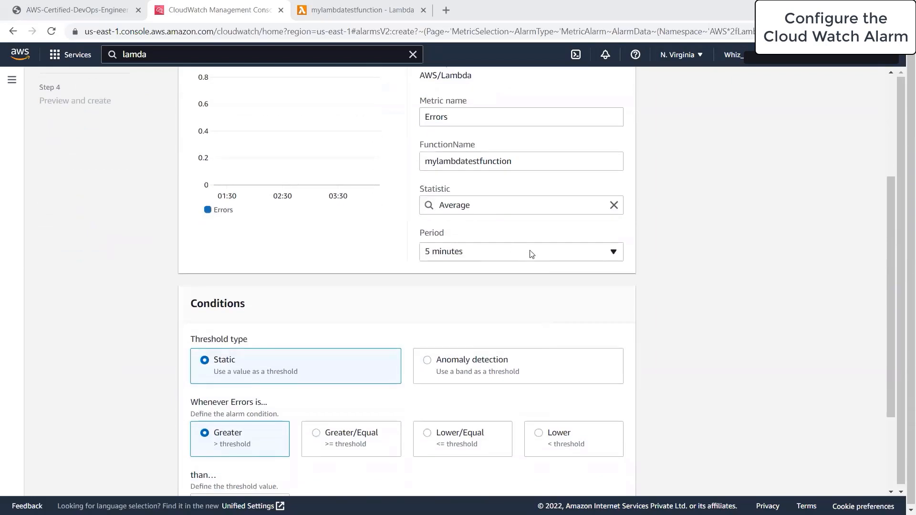
click(532, 252)
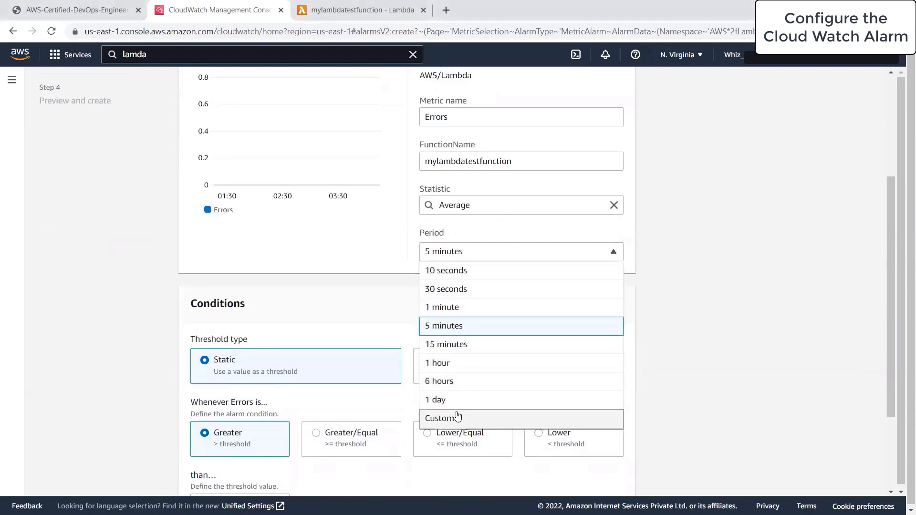
click(459, 309)
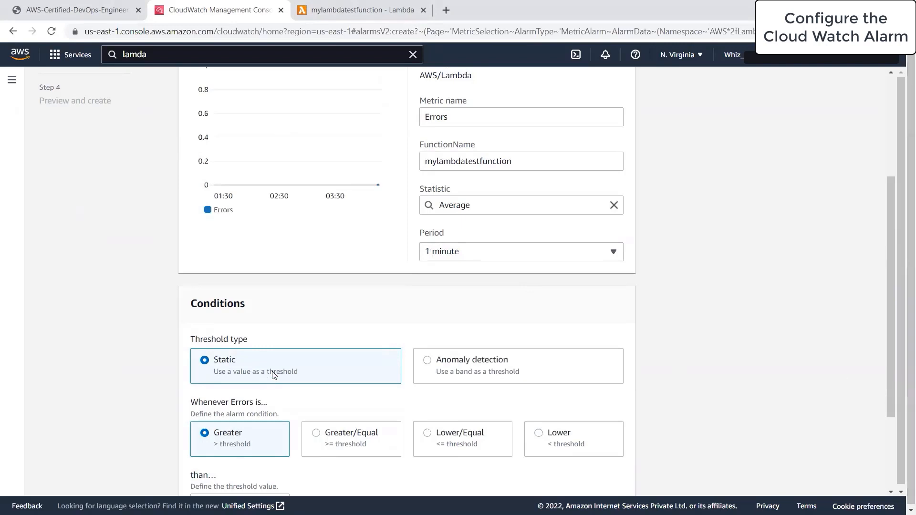
click(332, 432)
scroll(216, 413, down, 3)
click(253, 382)
text(5)
click(620, 475)
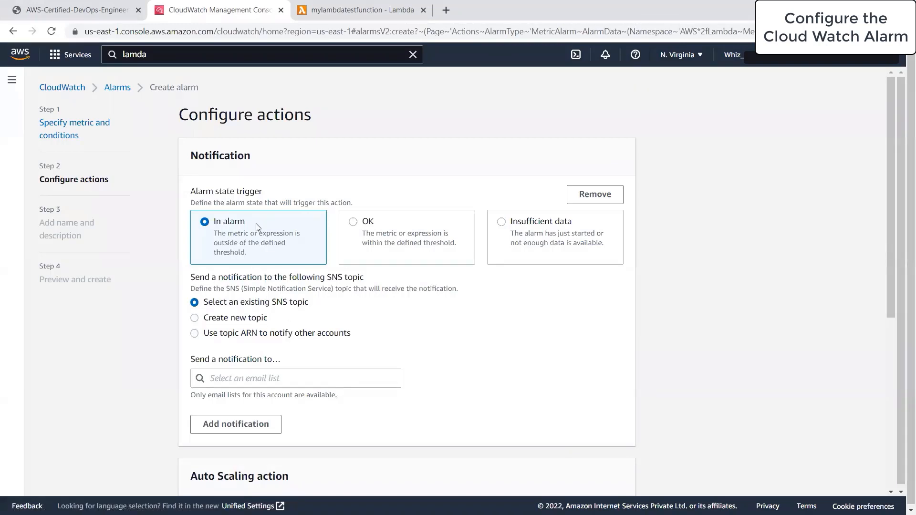
Choose a new SNS topic and name it lambdaexectionerror
click(232, 317)
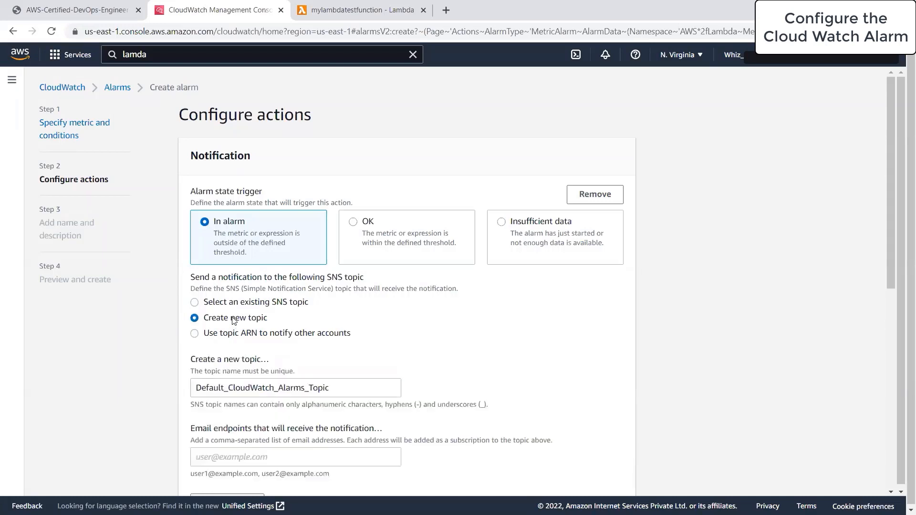
triple_click(359, 388)
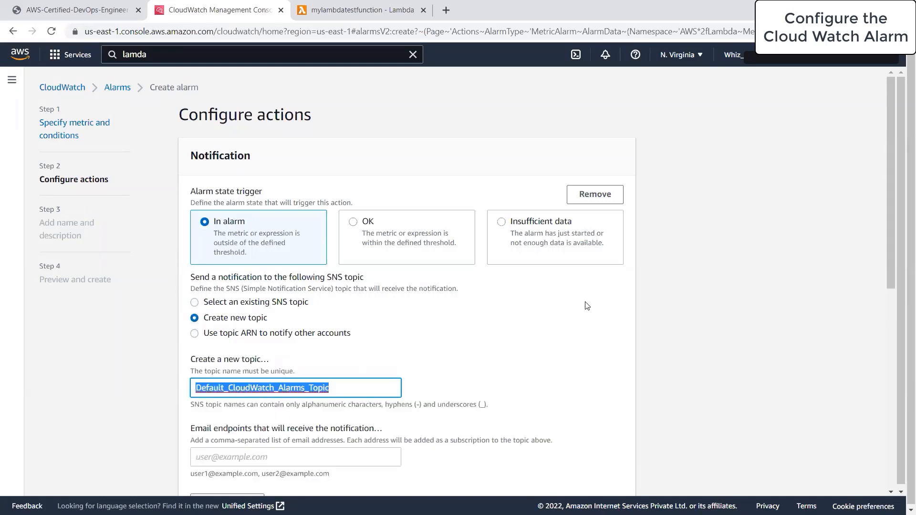
key(BackSpace)
text(lambda)
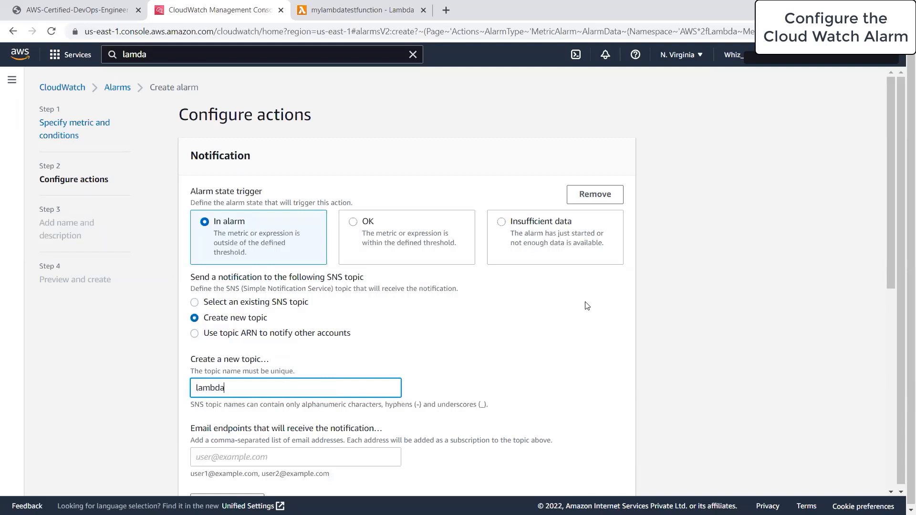
text(exectionerror)
Enter the notification email address as the endpoint and create the topic
scroll(587, 306, down, 3)
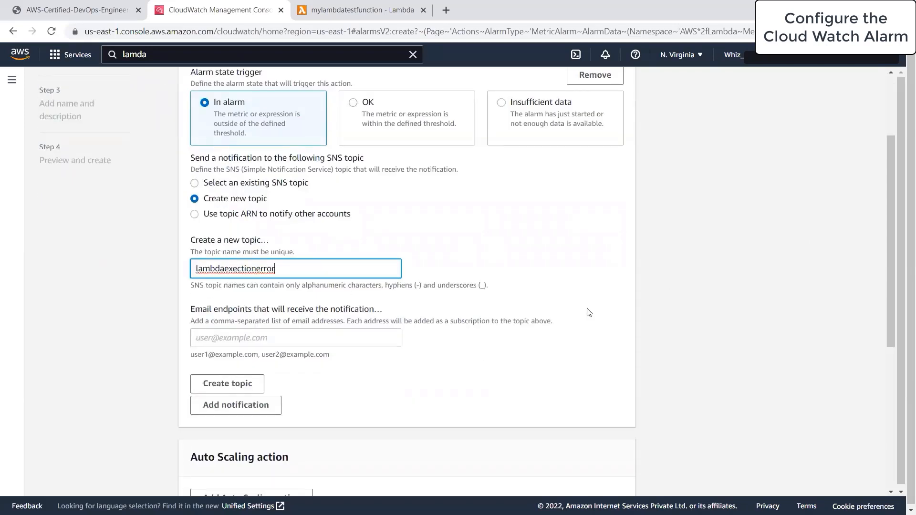
click(319, 331)
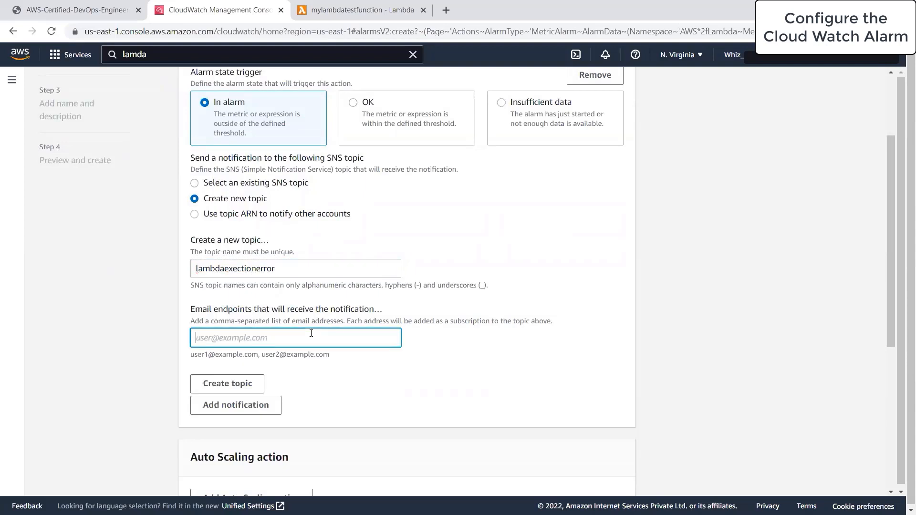
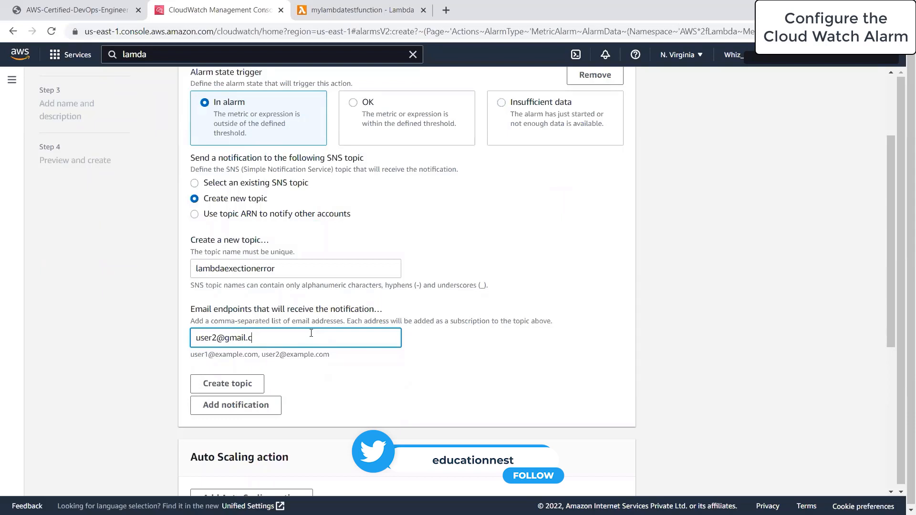
key(BackSpace)
key(BackSpace)
key(BackSpace)
key(Tab)
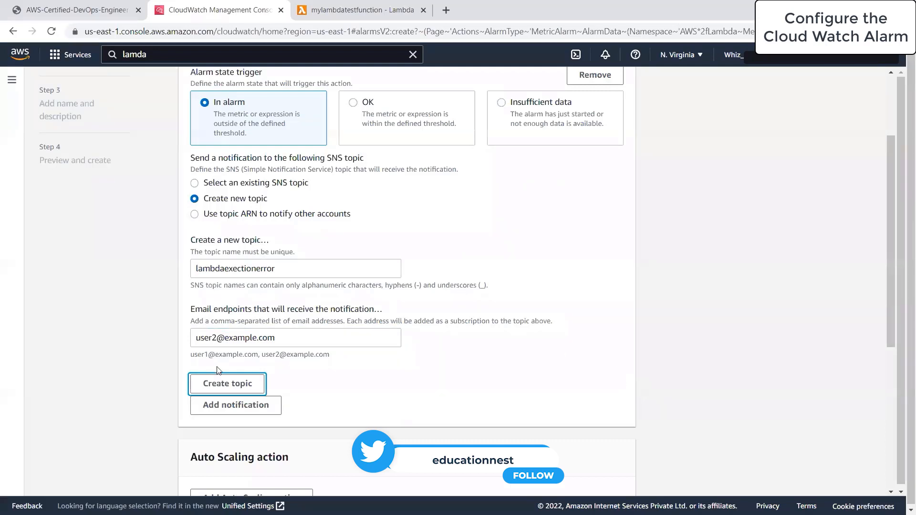
click(220, 384)
click(230, 387)
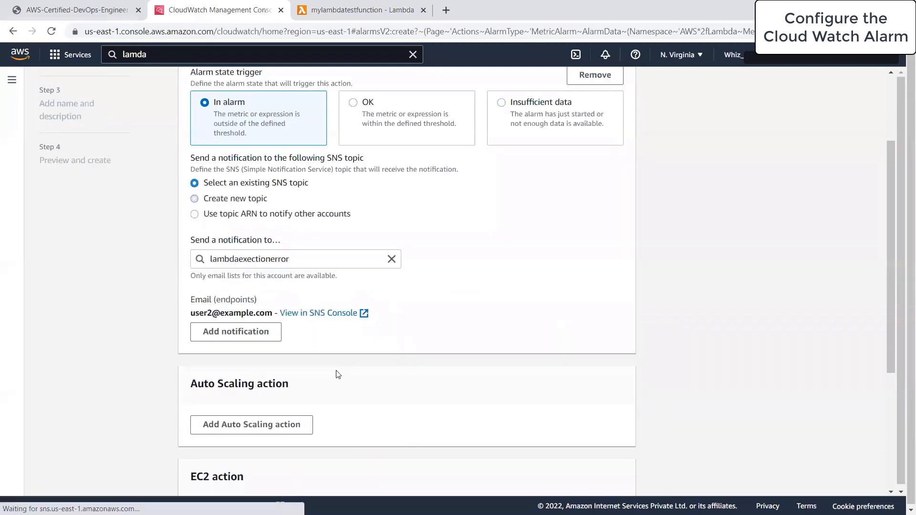
scroll(359, 356, down, 4)
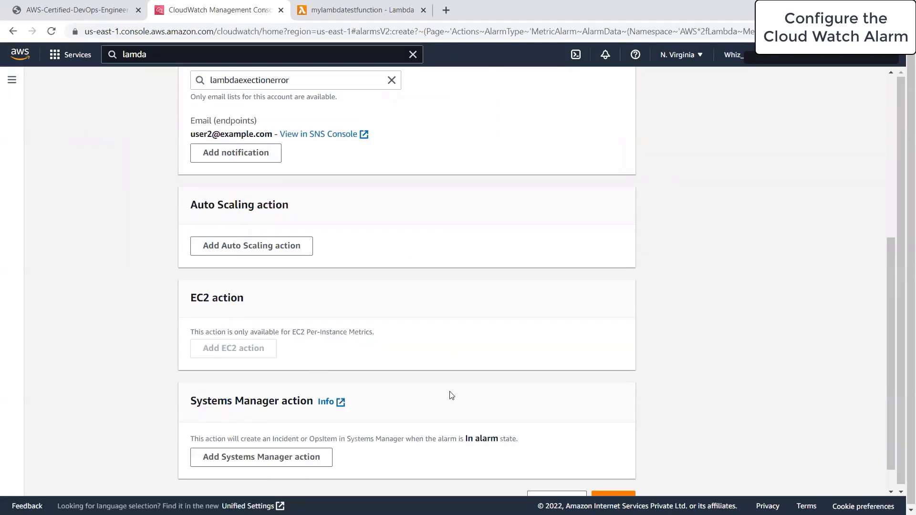
scroll(450, 394, down, 1)
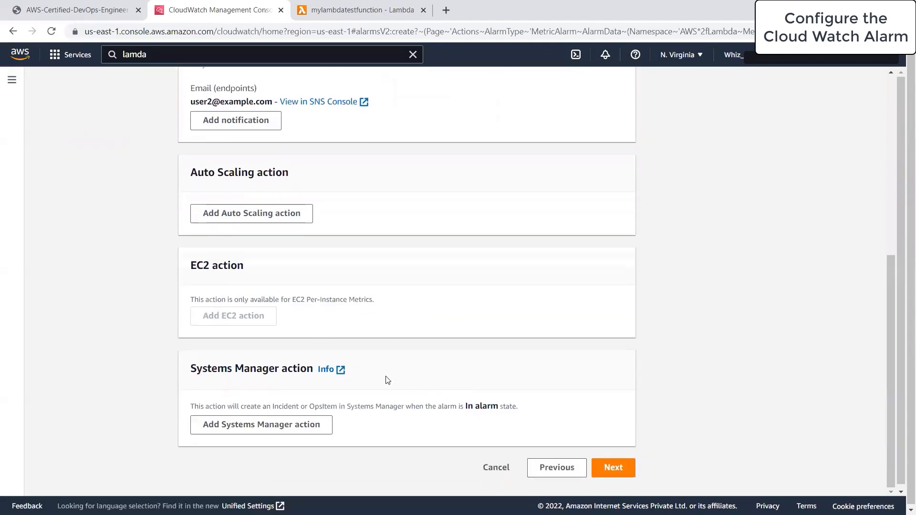
Name the alarm alert-lambda-invocation-error and reuse that text as its description
click(621, 468)
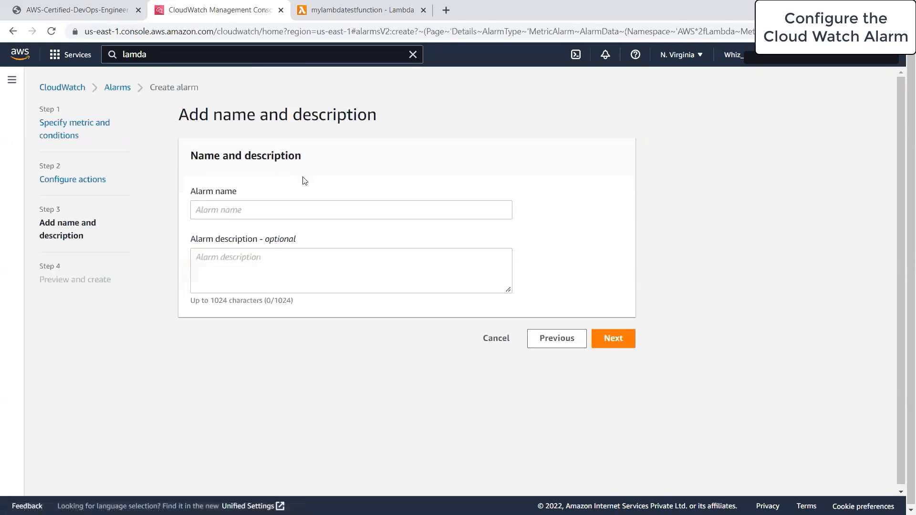
click(248, 207)
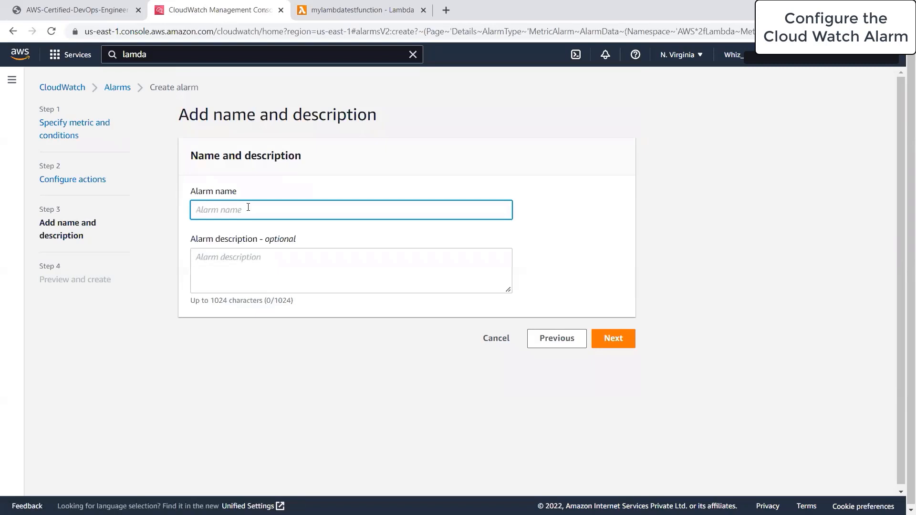
text(alert-lambda-invocation-error)
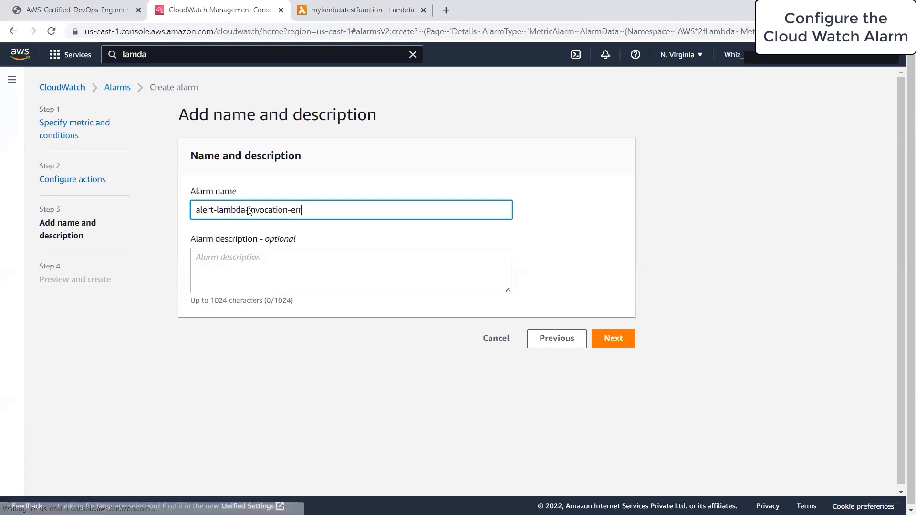
key(ctrl+a)
key(ctrl+c)
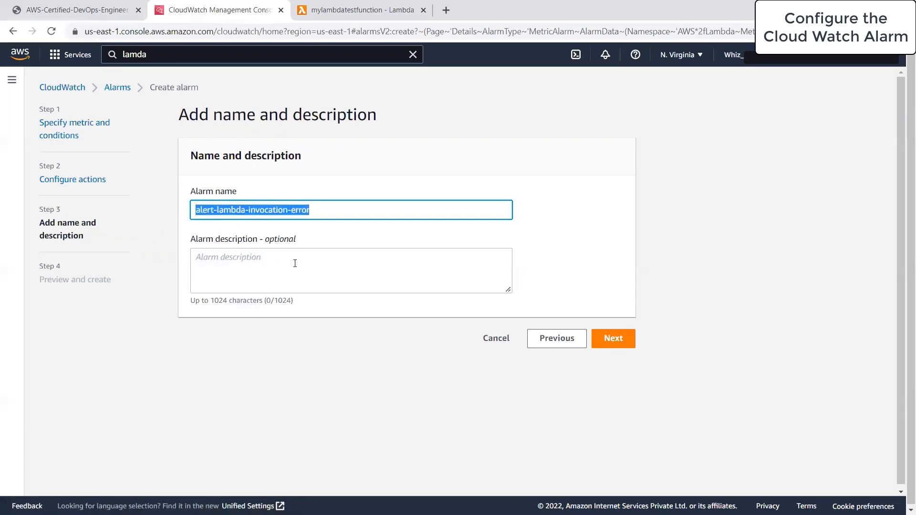
click(292, 261)
key(ctrl+v)
Create the alarm from the preview and return to the Lambda function tab
click(620, 337)
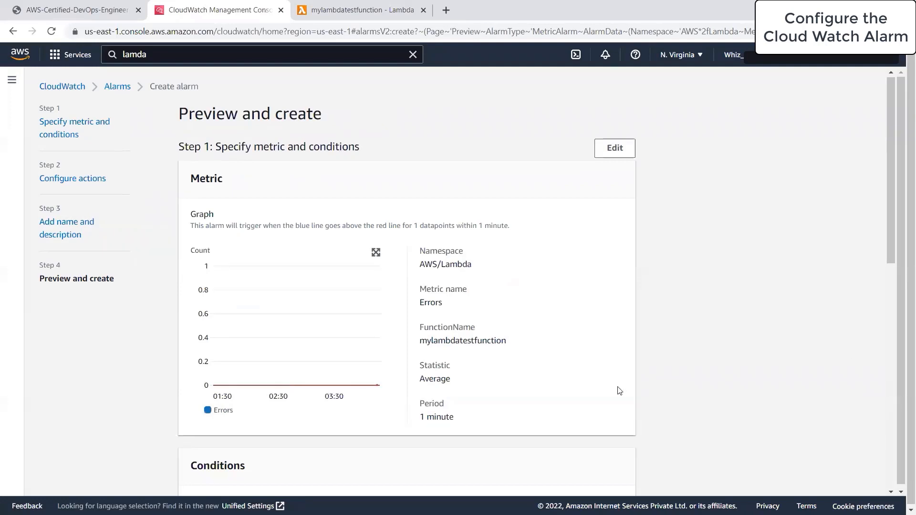
scroll(617, 388, down, 10)
click(599, 467)
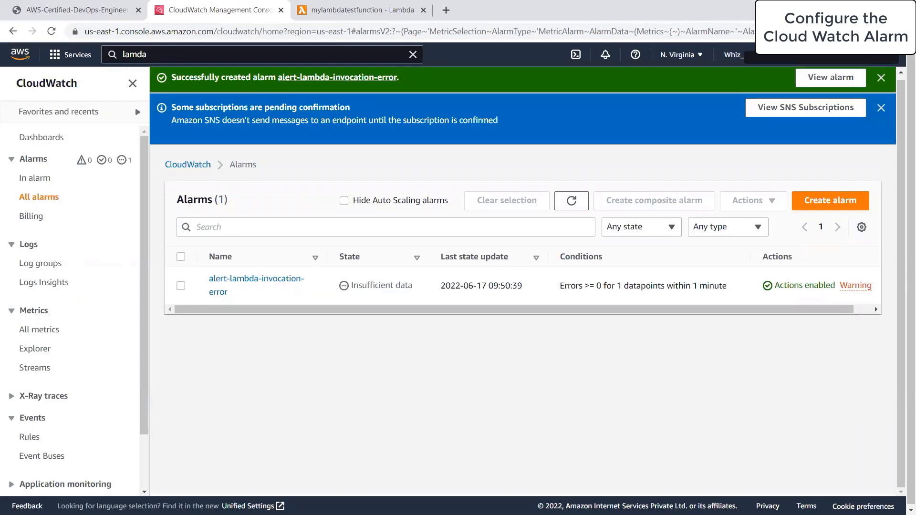
click(356, 9)
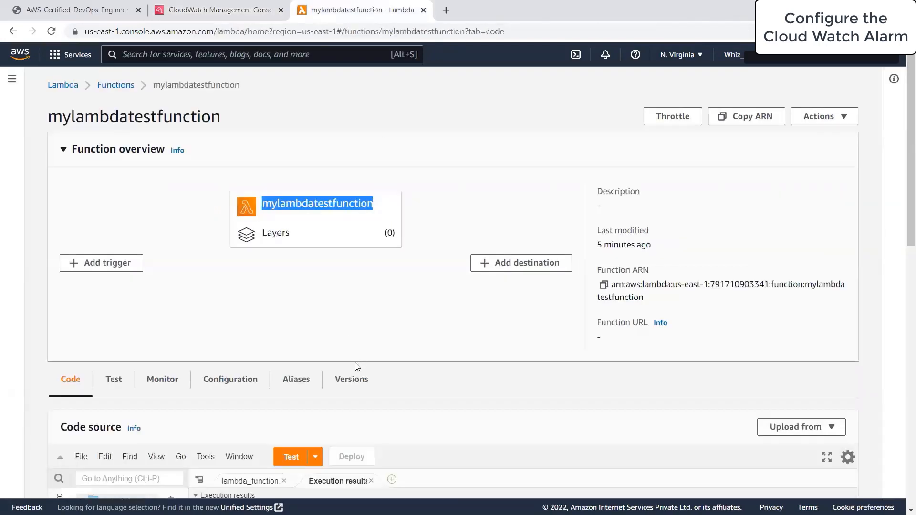
Review the function's handler code in the editor
scroll(286, 296, down, 4)
click(342, 290)
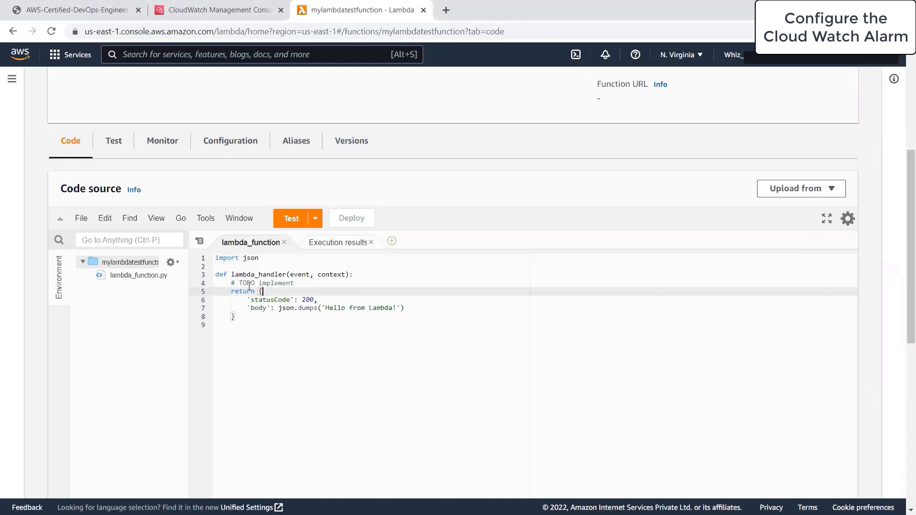
drag(215, 258, 273, 327)
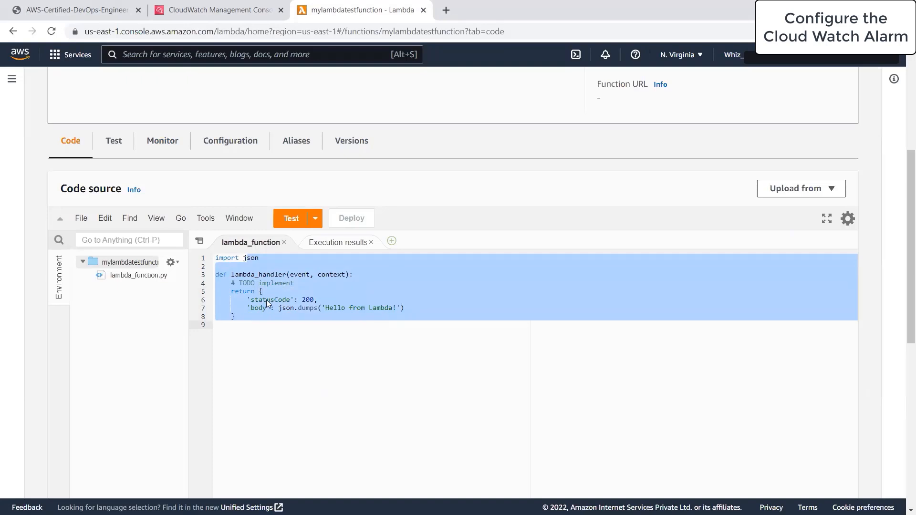
click(269, 292)
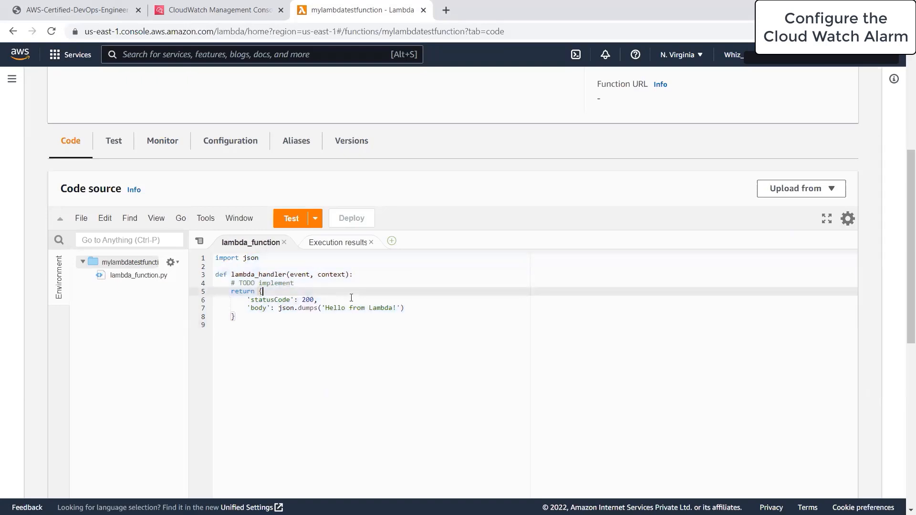
scroll(351, 298, down, 1)
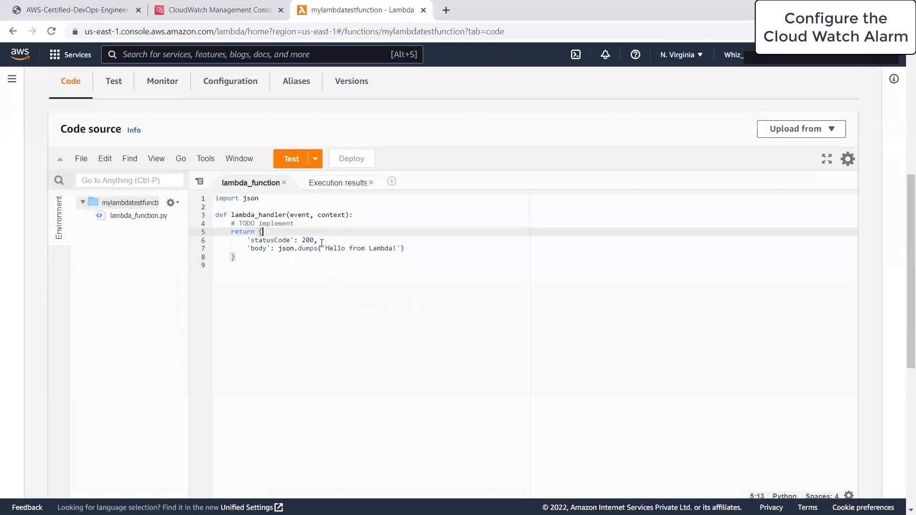
Insert 'here is an error' as line 8, save, deploy and test the function
click(439, 245)
key(Return)
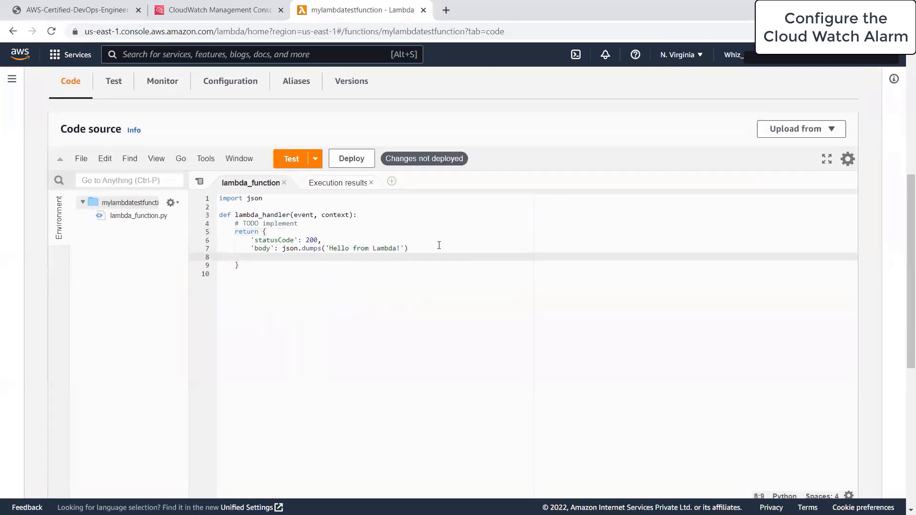
text(herer)
key(BackSpace)
text(is an error)
key(ctrl+s)
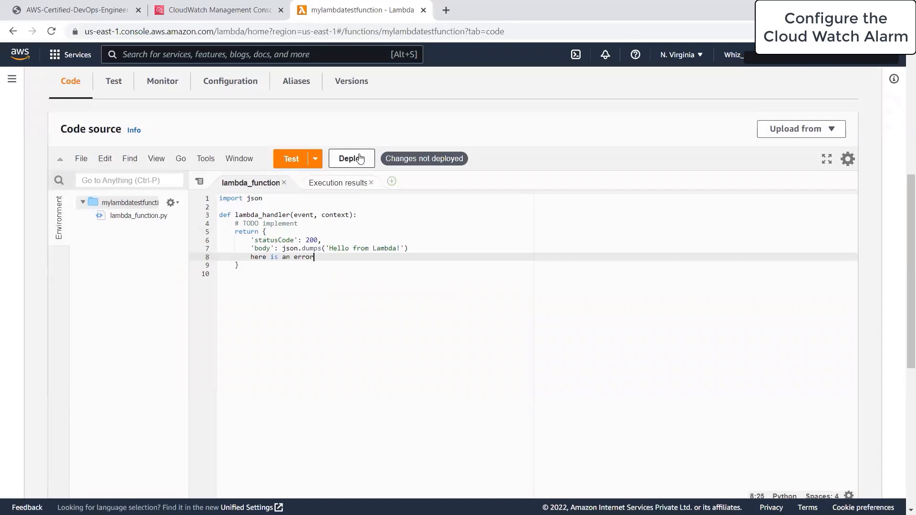
click(352, 158)
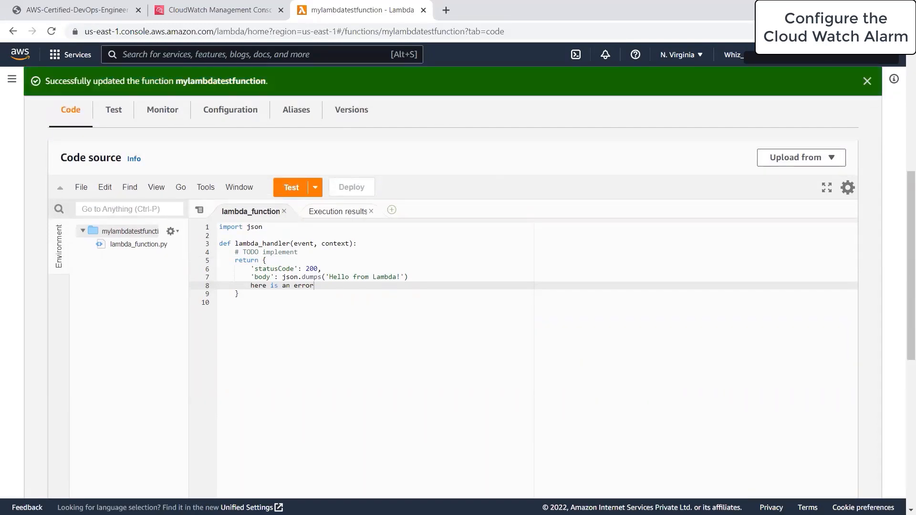
click(288, 187)
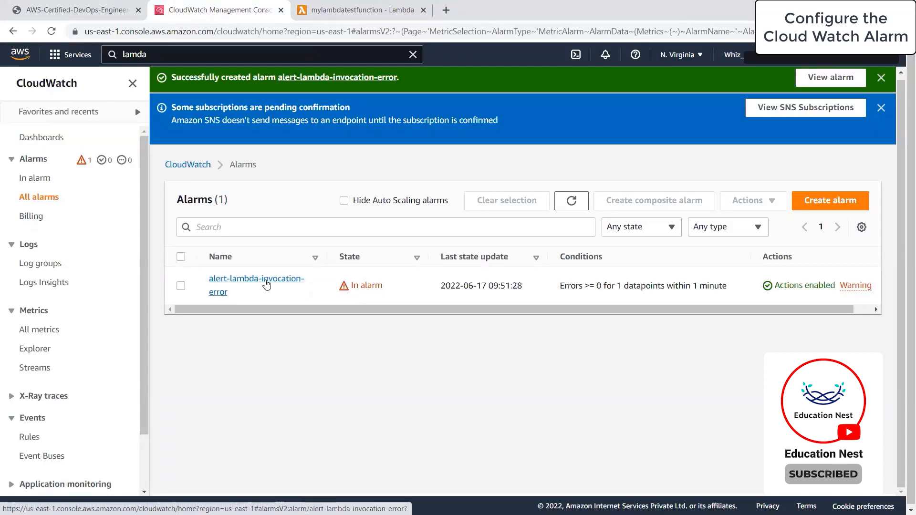
Open the alert-lambda-invocation-error alarm and review its history of changes to the In alarm state
click(266, 285)
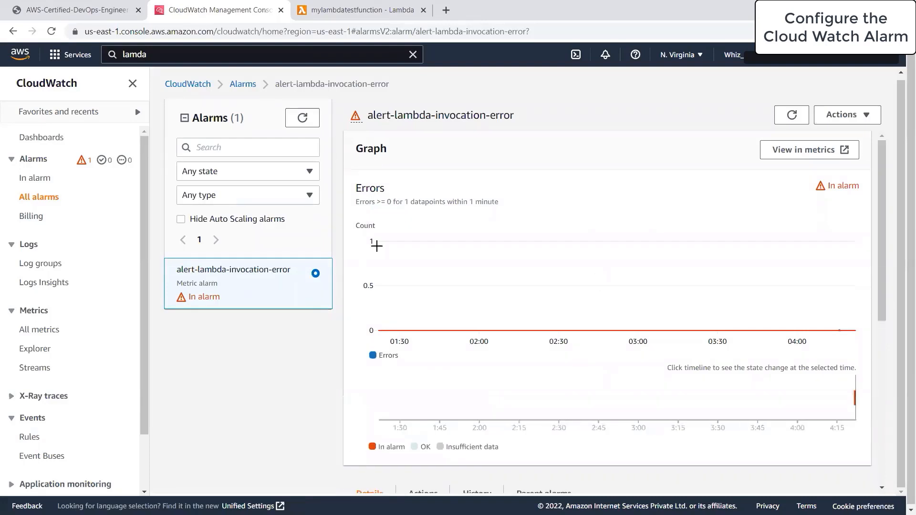
scroll(763, 237, down, 7)
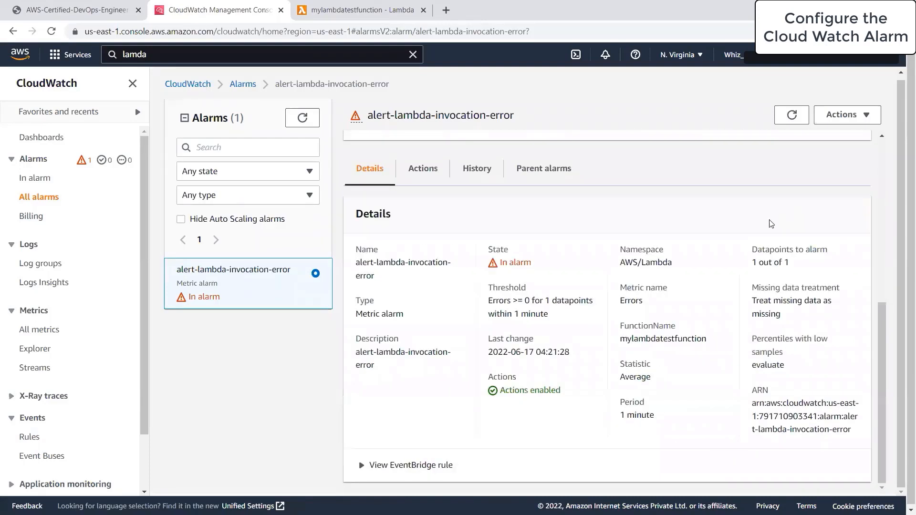
click(473, 168)
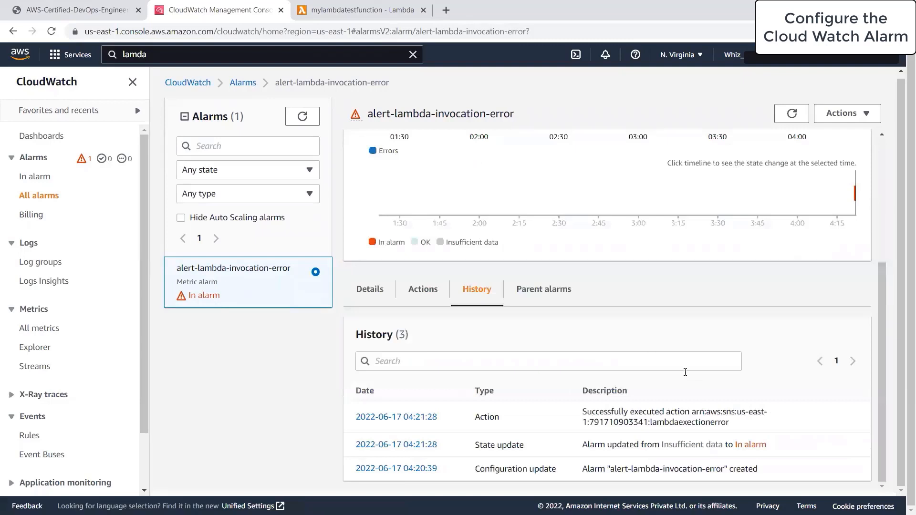
drag(763, 469, 539, 470)
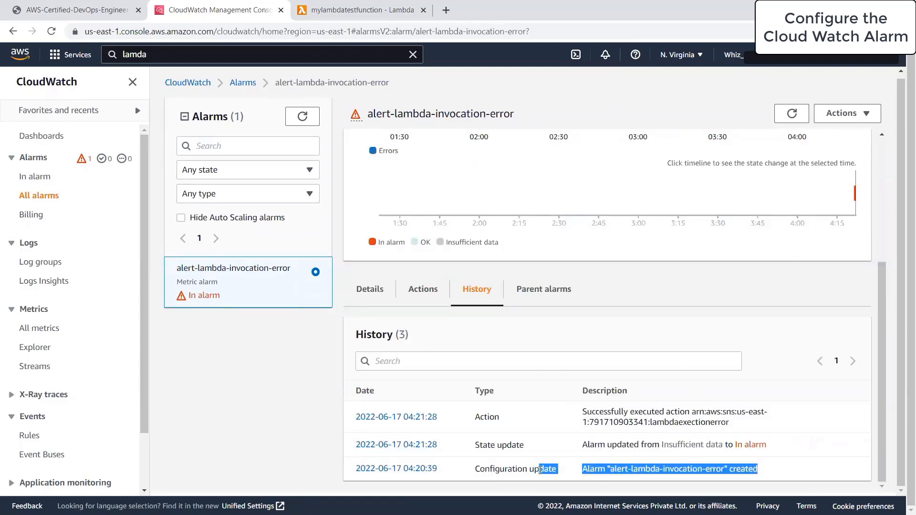
click(563, 469)
Check the alarm's executed SNS action and its details: AWS/Lambda Errors >= 0 for 1 datapoint
click(401, 291)
click(372, 357)
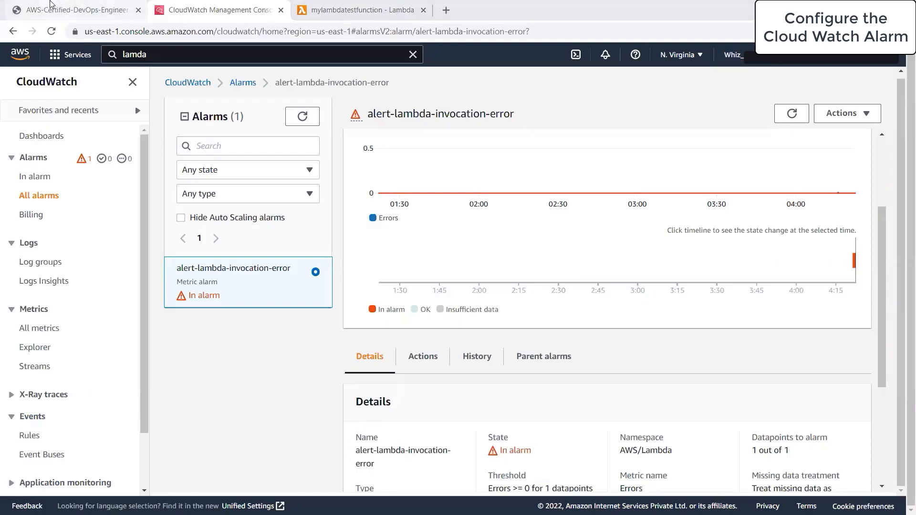
click(50, 4)
Scroll the DevOps Engineer Professional exam guide PDF back up to page 1
drag(903, 456, 905, 71)
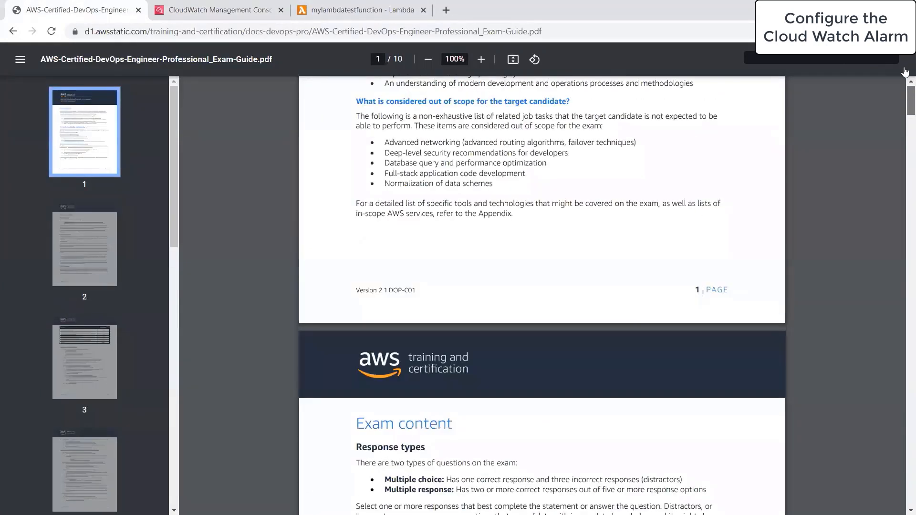